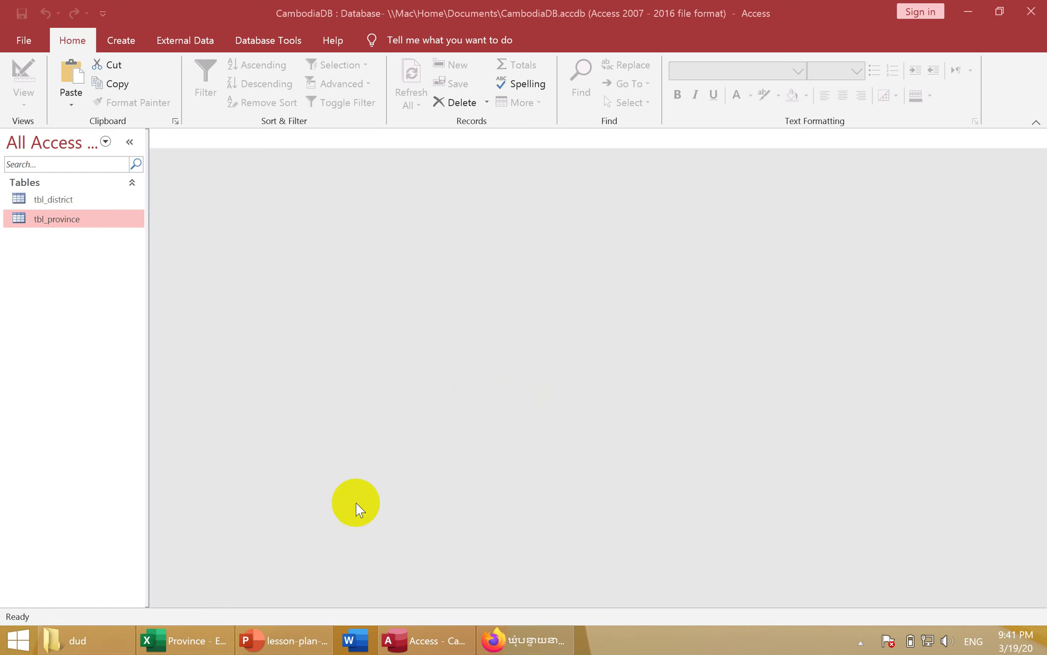
Look over the Commune and Village sheets of the Province workbook, then return to CambodiaDB.
click(198, 636)
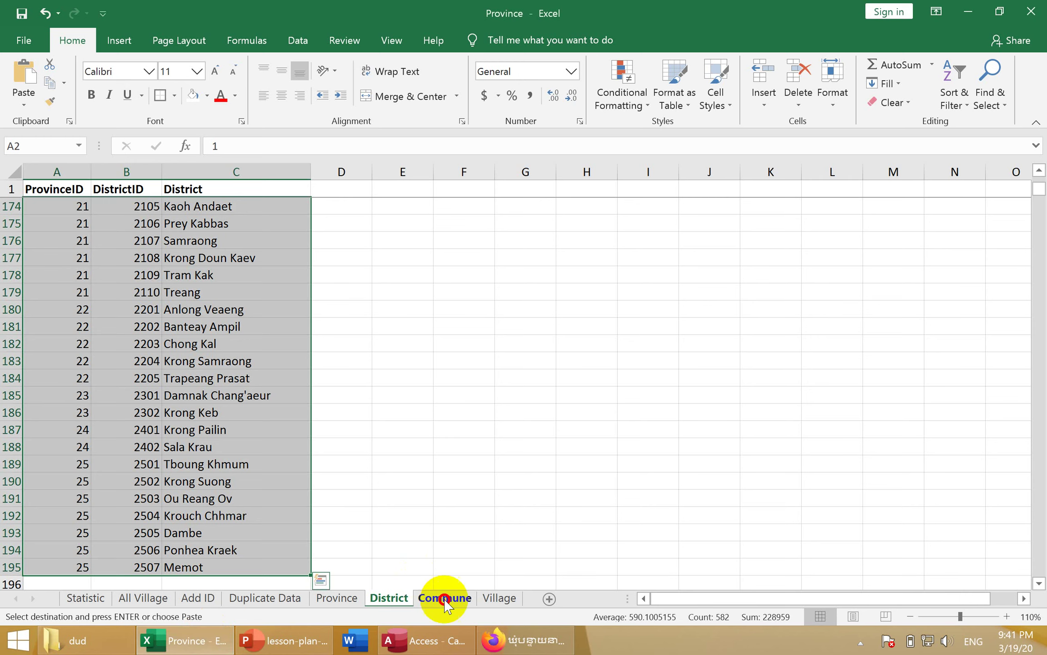
click(473, 598)
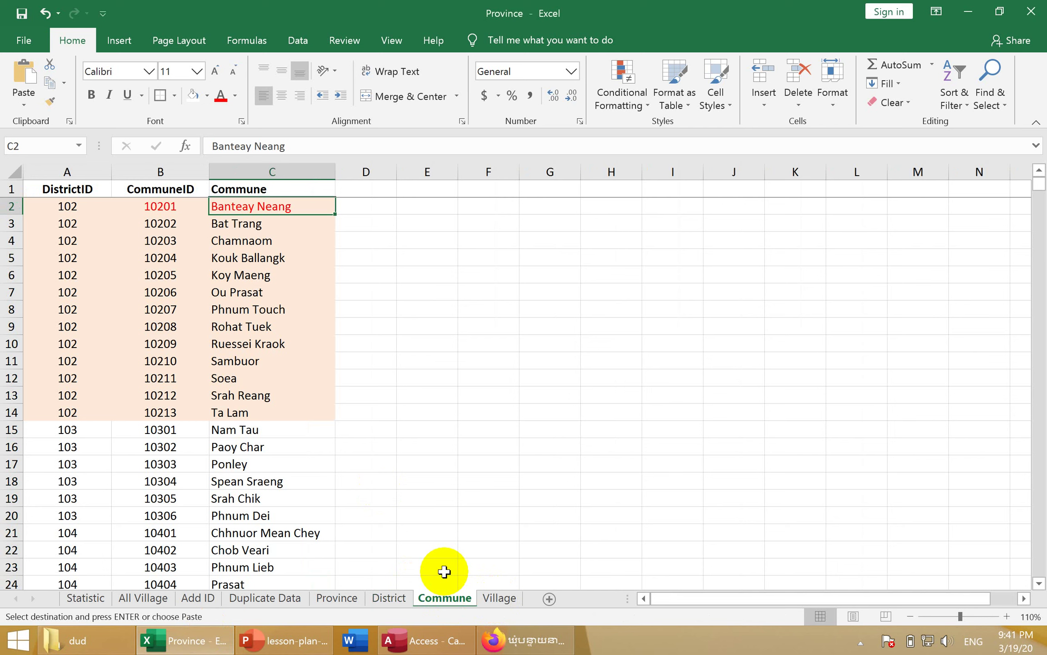
click(494, 601)
click(445, 599)
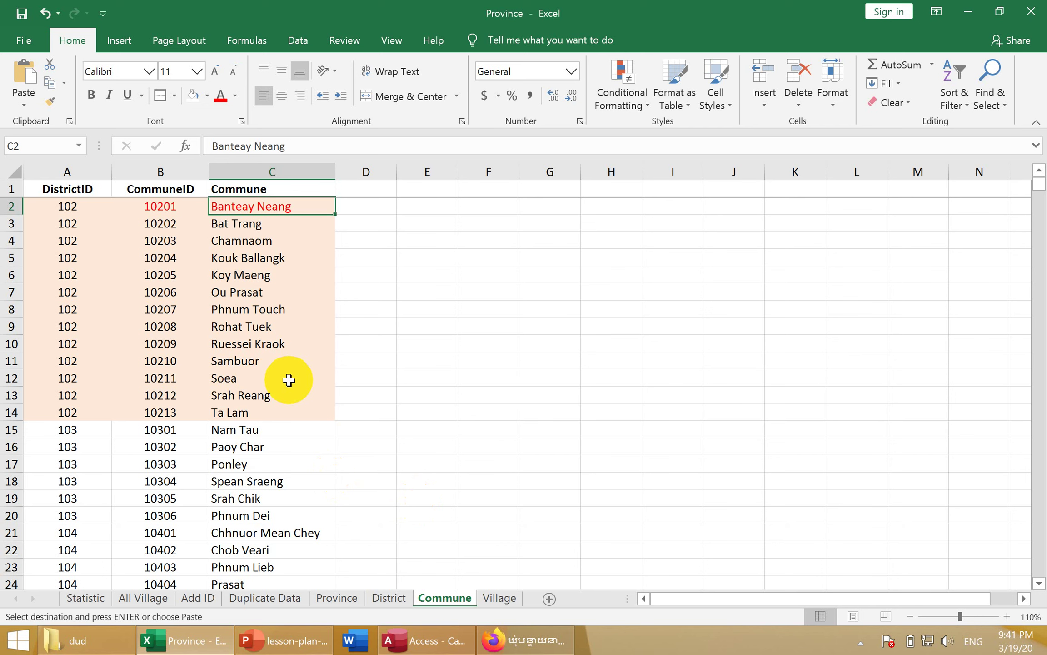
mouse_move(422, 640)
click(416, 535)
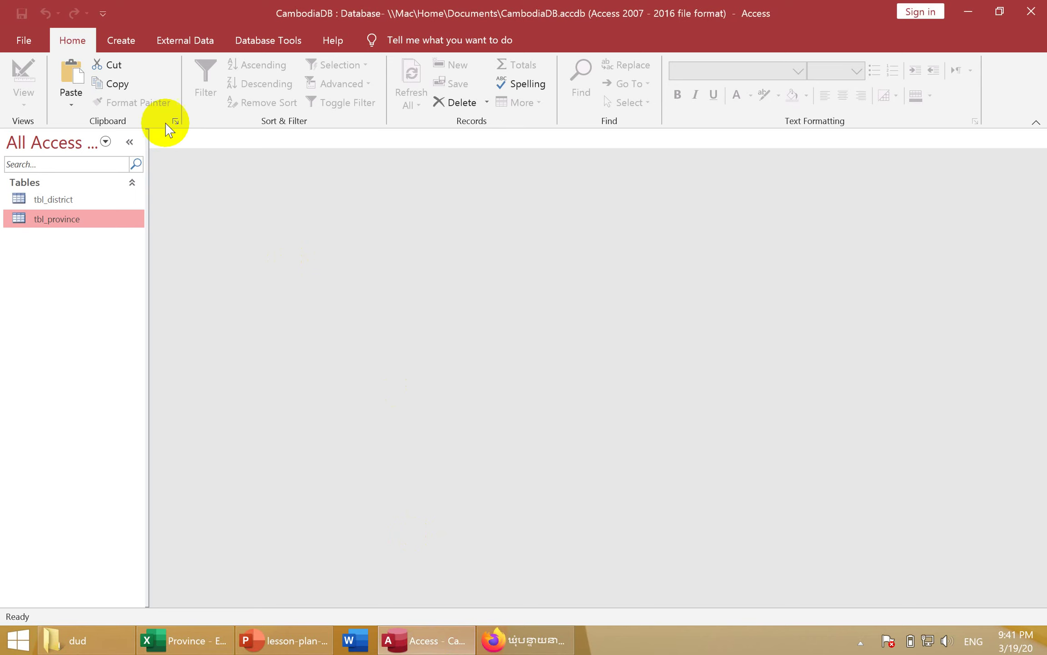
Show the From File import choices, including Excel, under External Data > New Data Source.
click(180, 43)
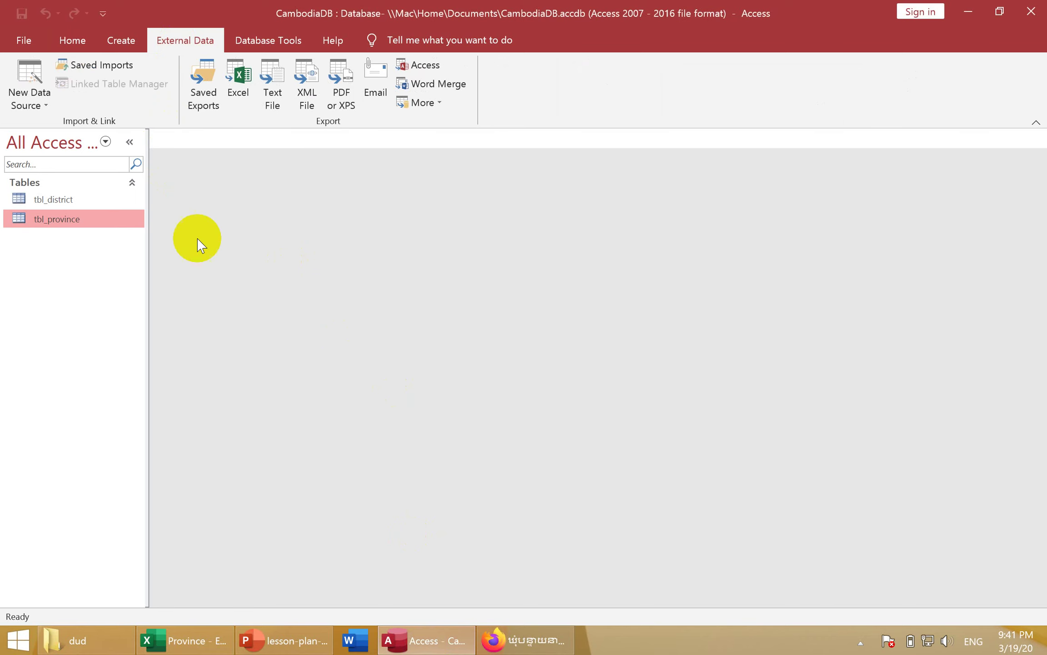
click(239, 72)
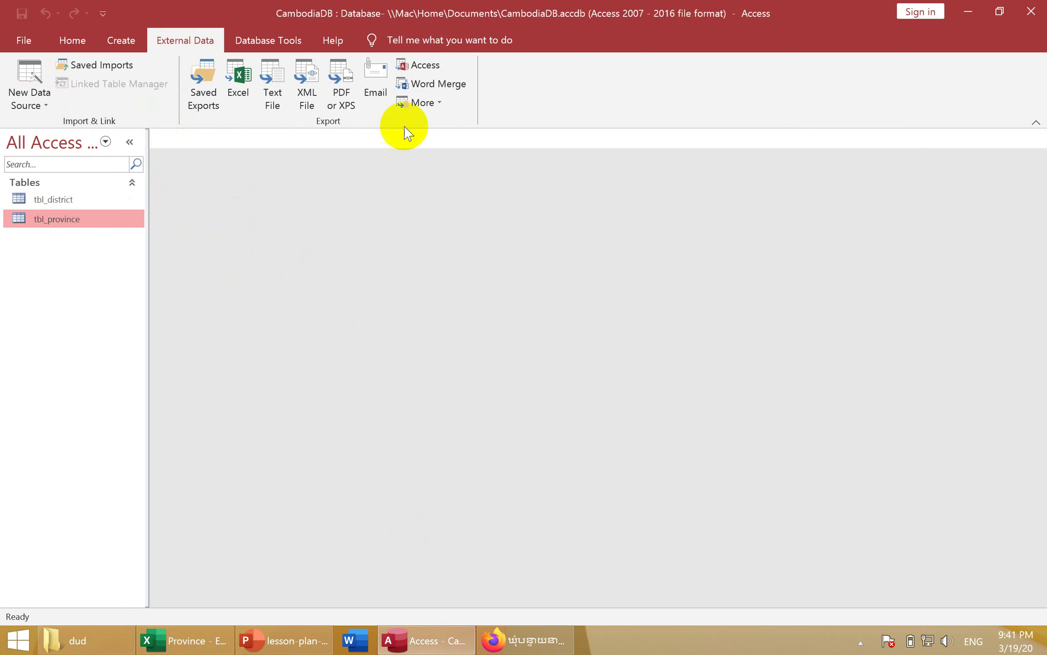
click(435, 103)
click(437, 106)
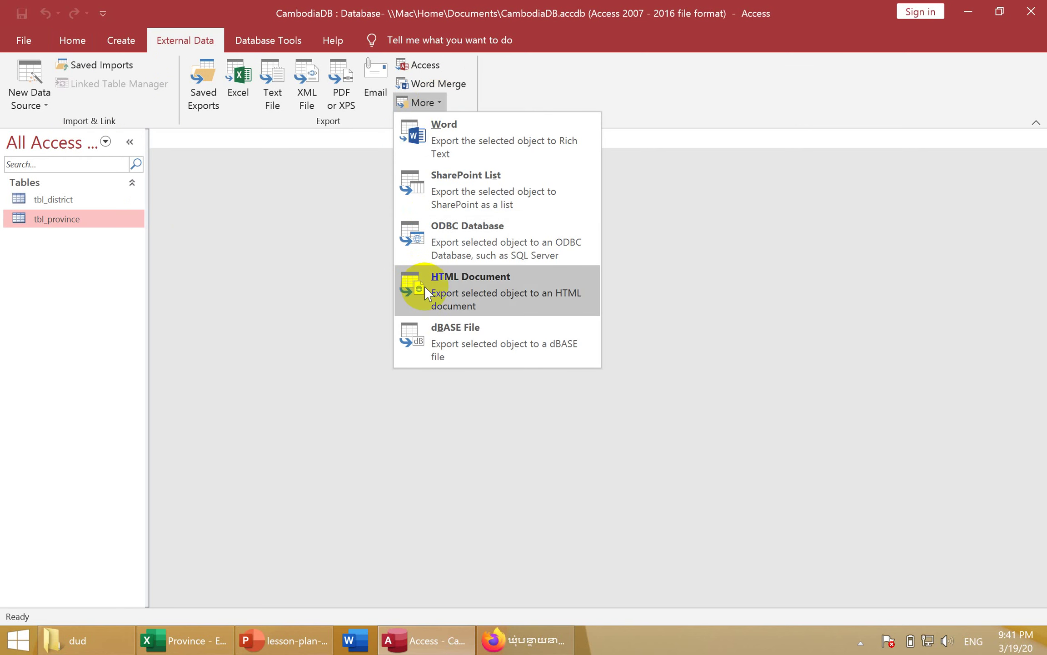
click(30, 93)
click(40, 107)
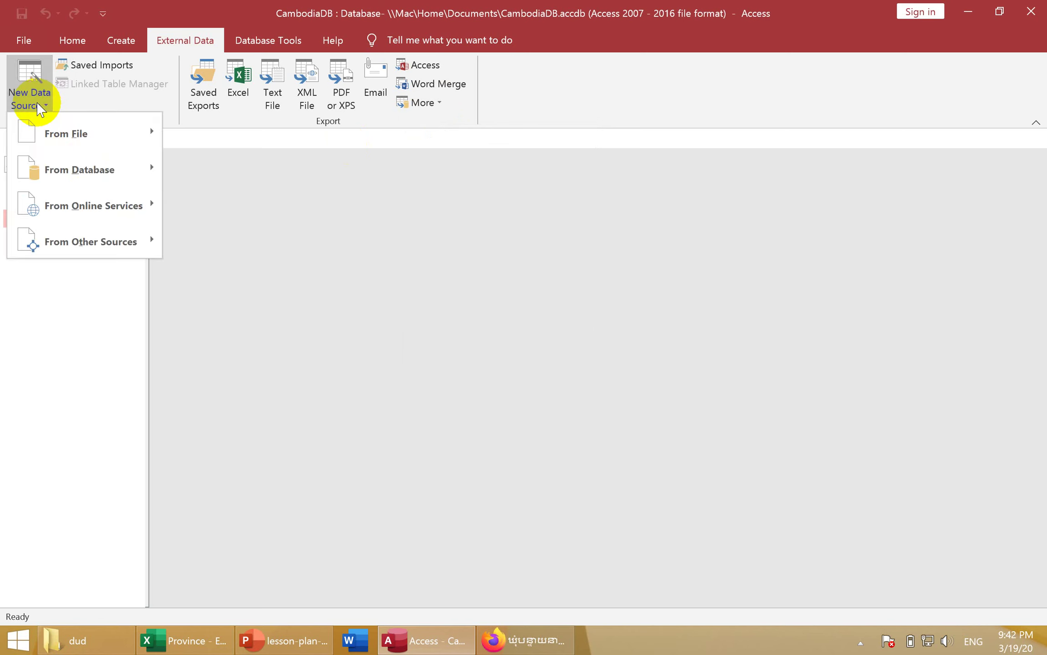
mouse_move(74, 134)
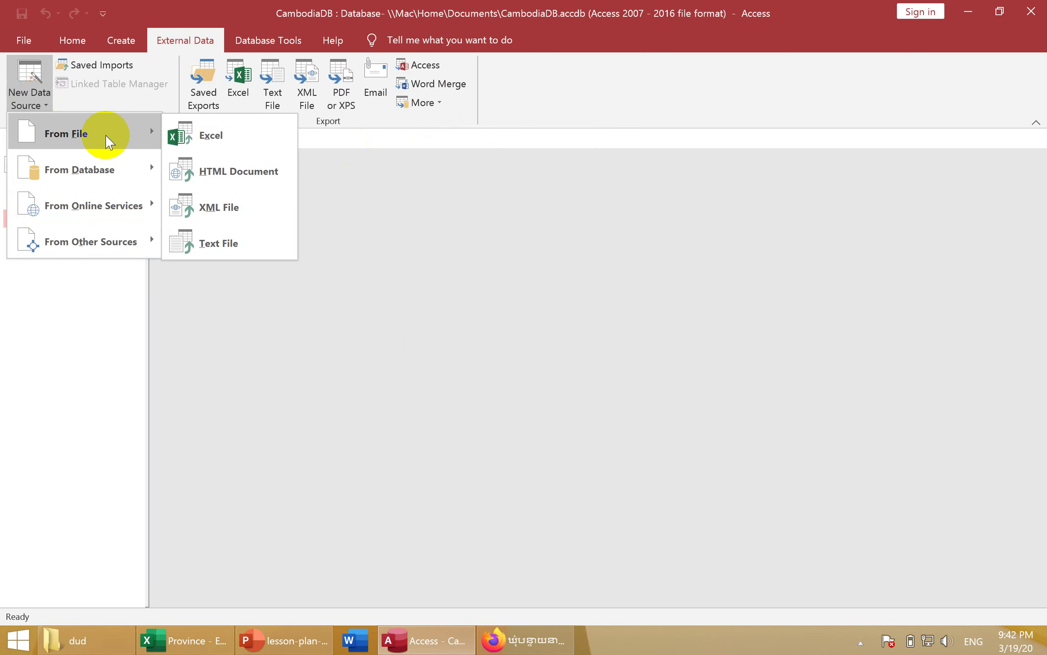
Choose Excel spreadsheet import, first saving the Province workbook in Excel.
click(186, 136)
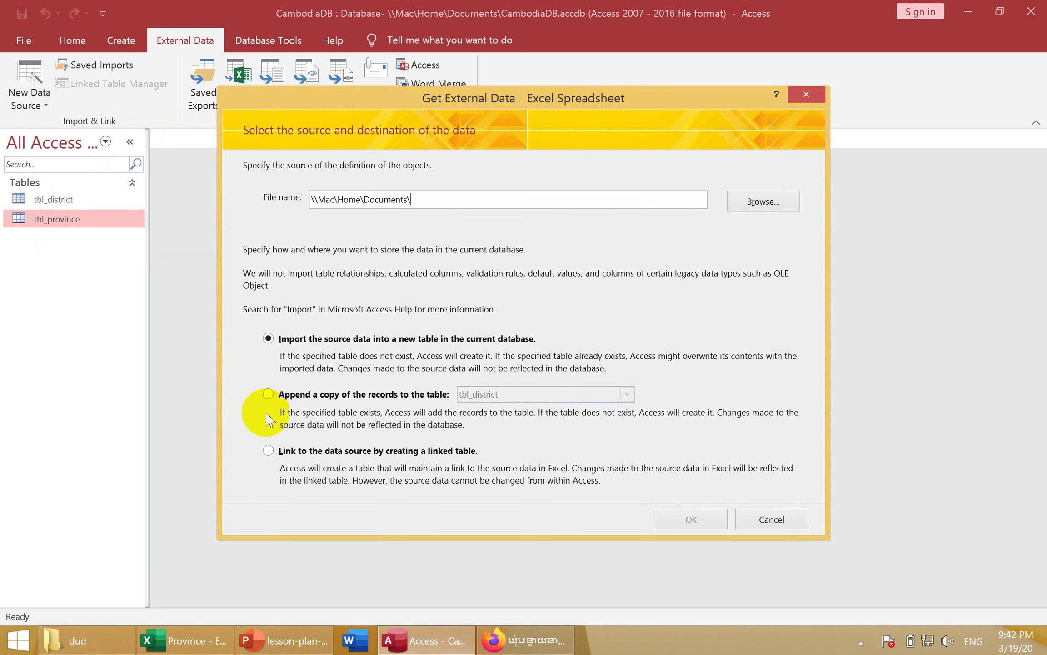
click(186, 640)
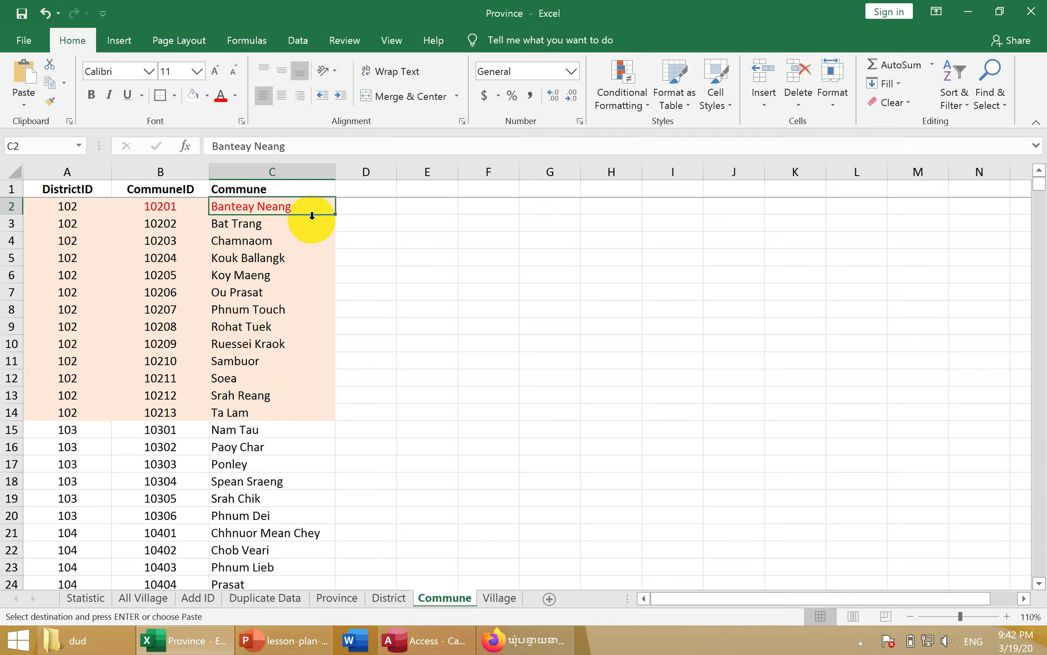
click(22, 14)
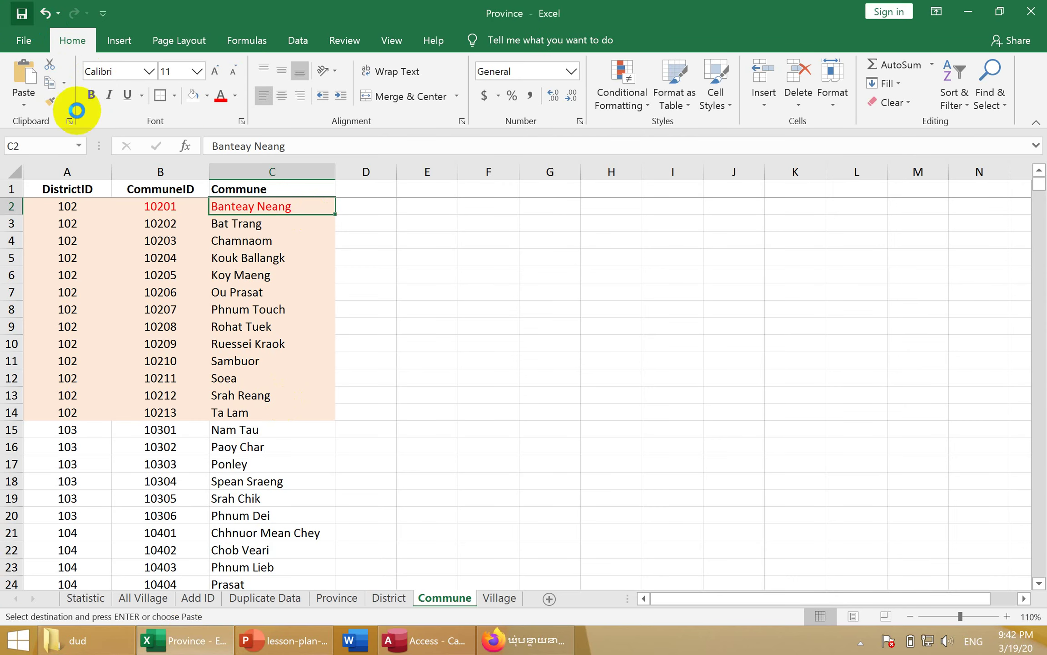
click(418, 651)
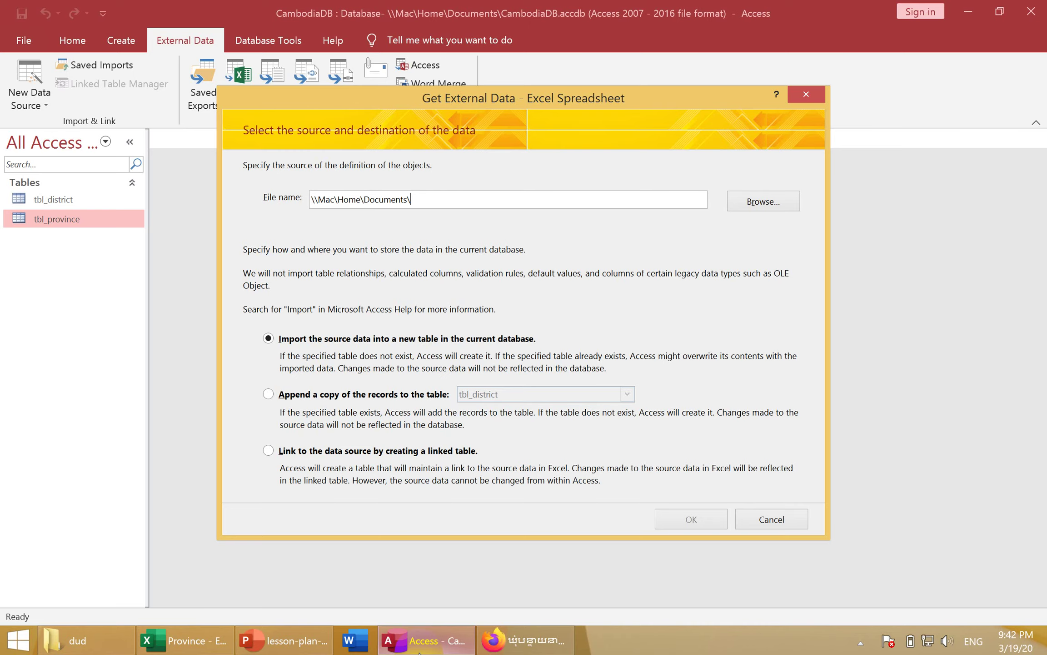
Browse to Y: > sync-doc > my-training > dud and set Province.xlsx as the source file.
click(756, 210)
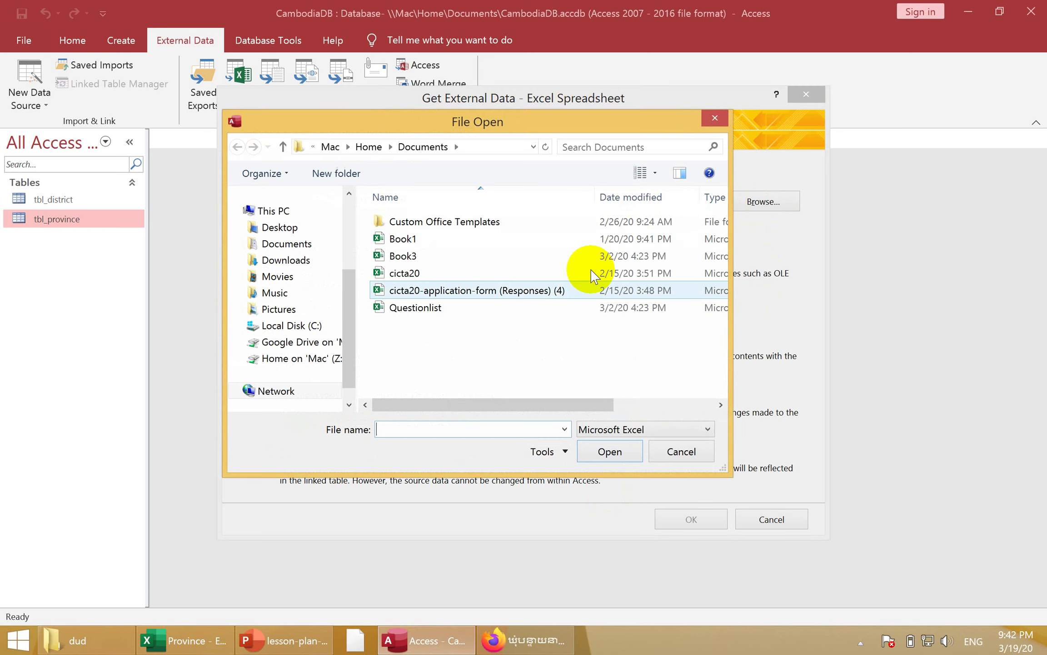
click(315, 345)
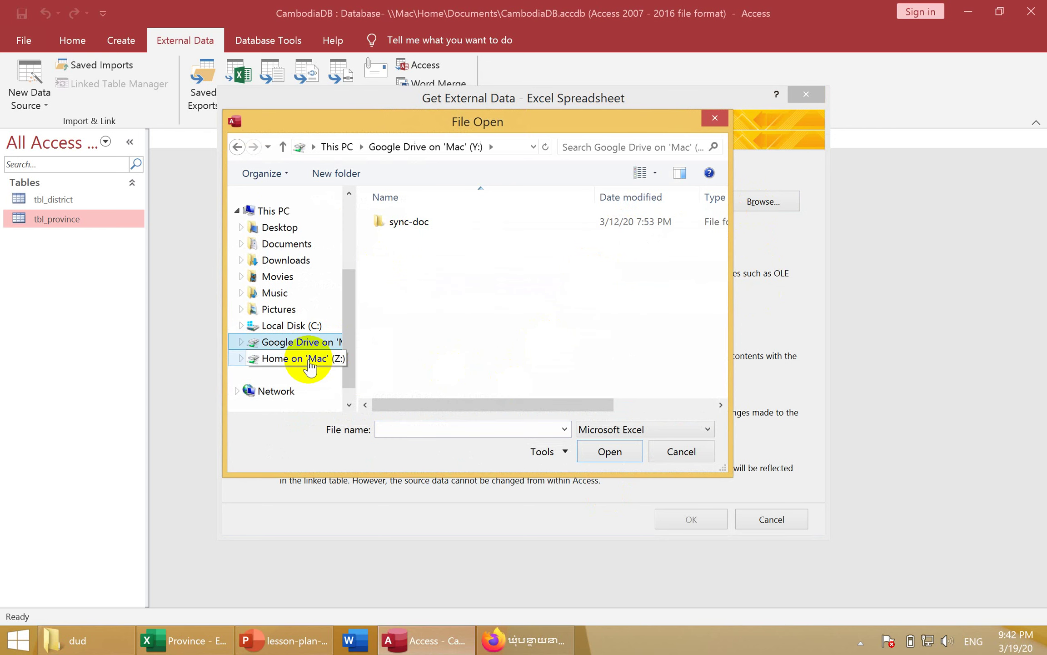
click(409, 225)
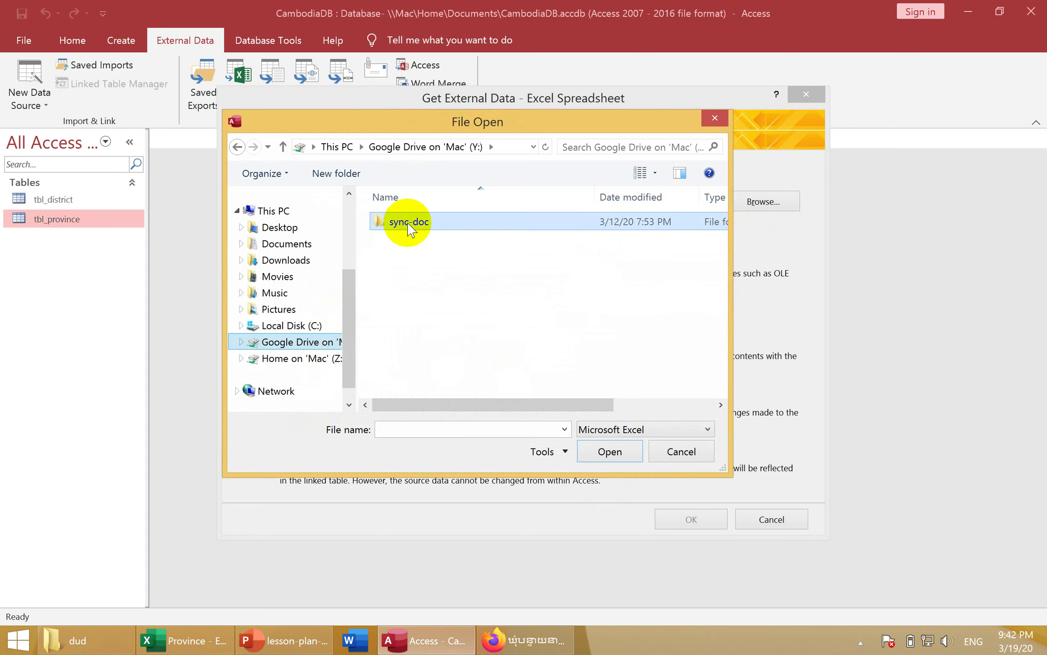
double_click(409, 225)
click(399, 239)
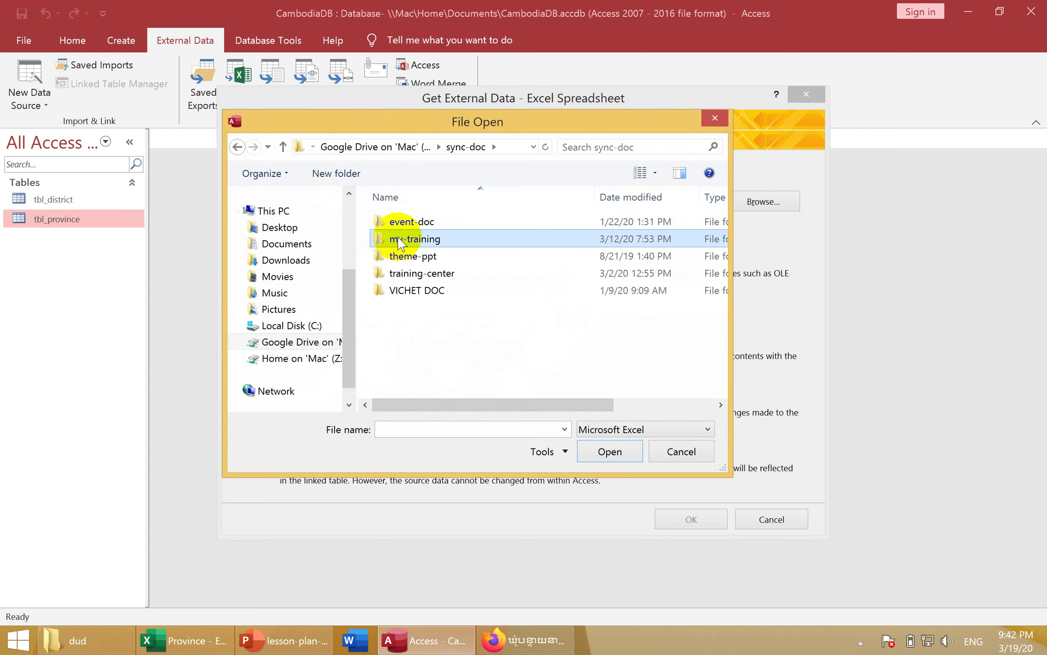
double_click(398, 239)
click(382, 222)
double_click(382, 221)
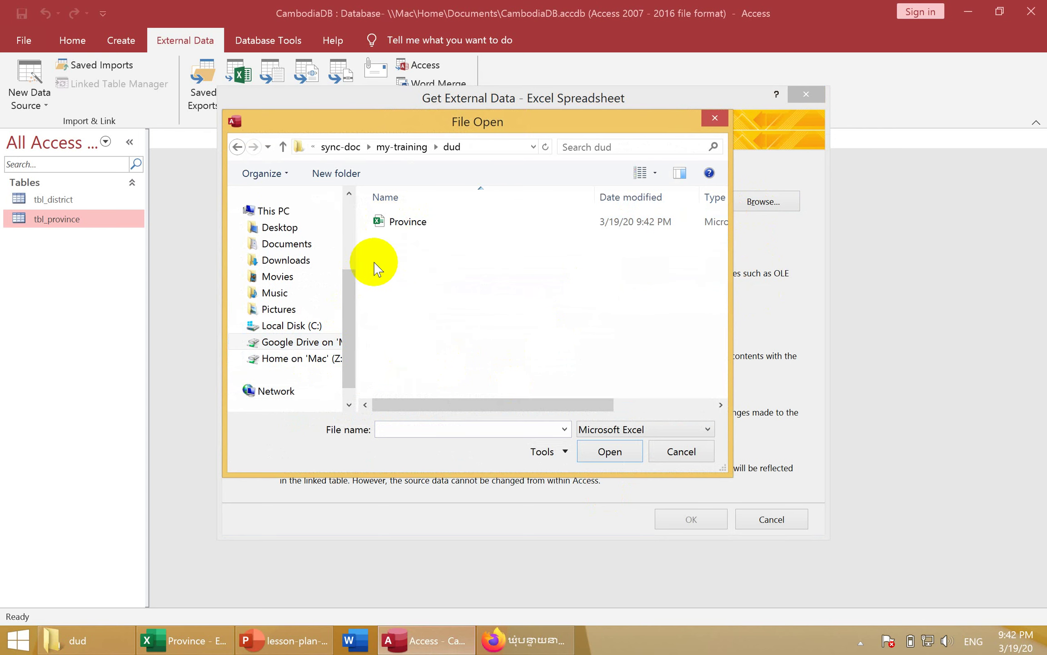
click(384, 223)
click(608, 451)
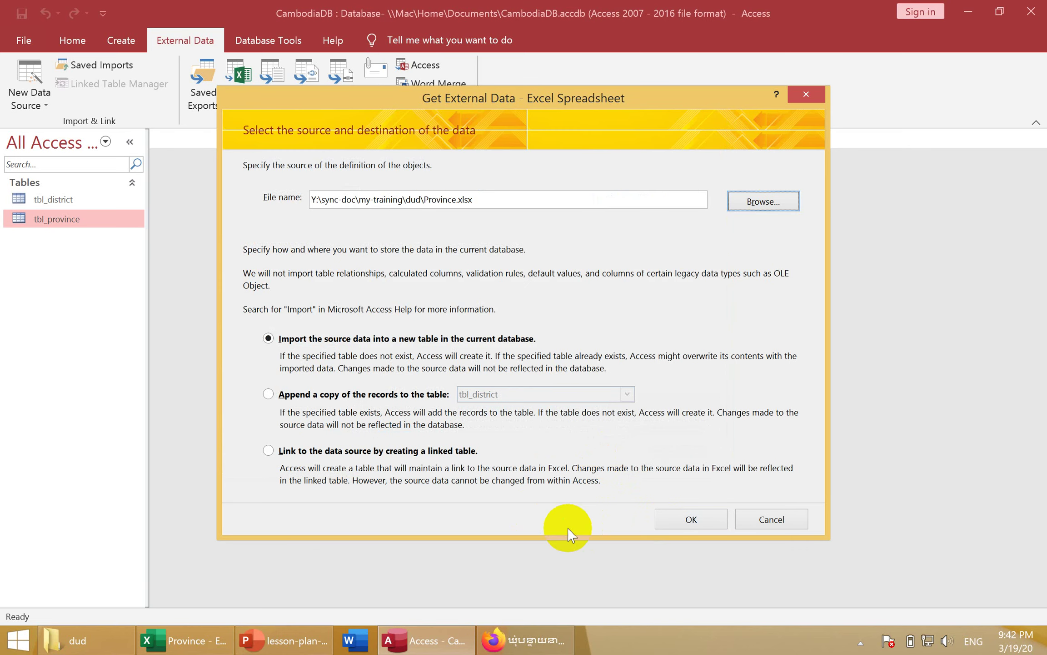
Confirm the Province.xlsx source and pick the Commune worksheet to import.
click(696, 518)
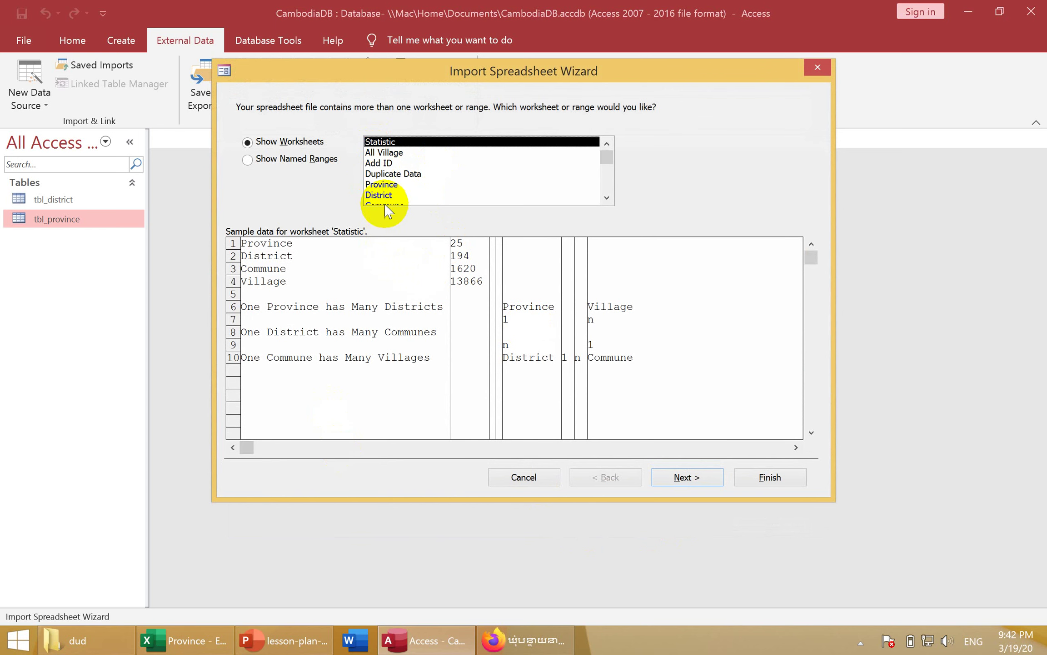
click(390, 195)
click(385, 202)
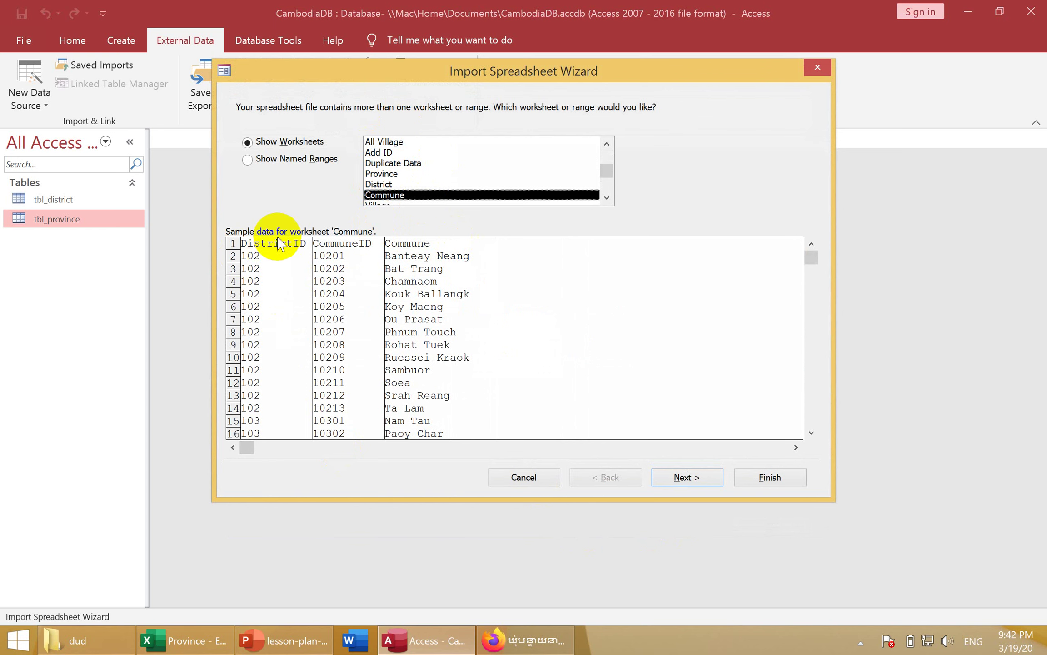
click(684, 479)
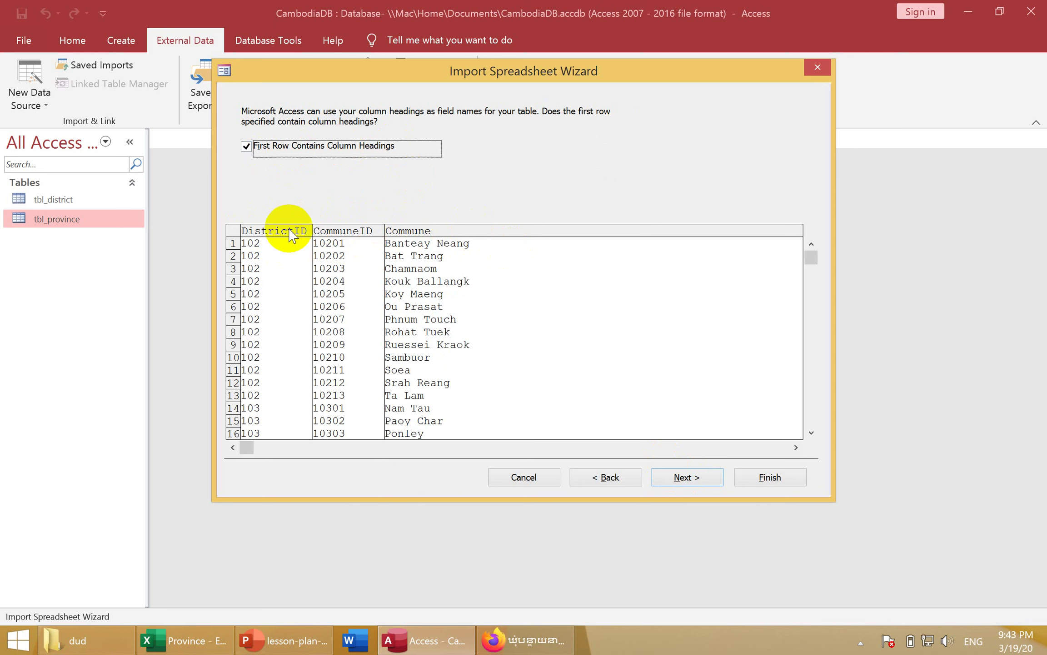
Keep First Row Contains Column Headings checked so DistrictID, CommuneID and Commune become field names.
click(246, 147)
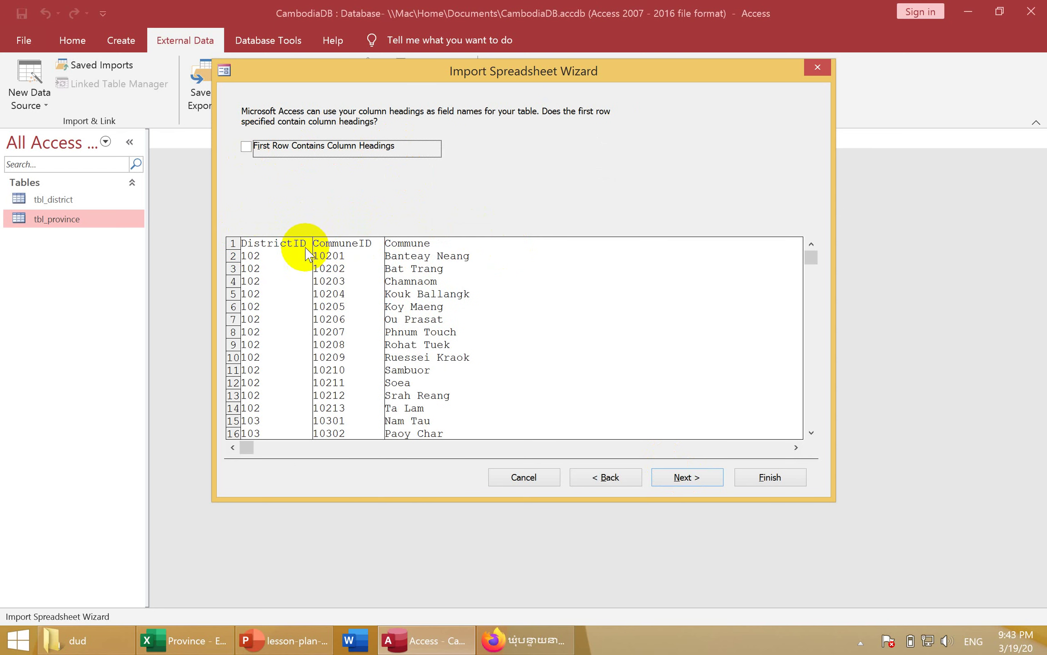
click(246, 146)
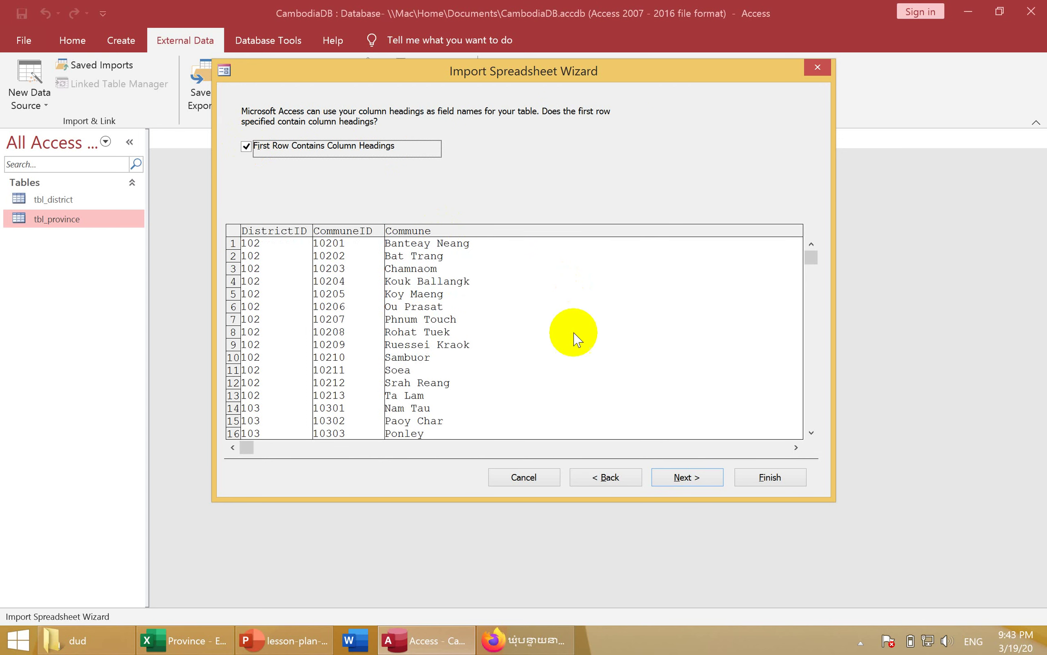
click(676, 478)
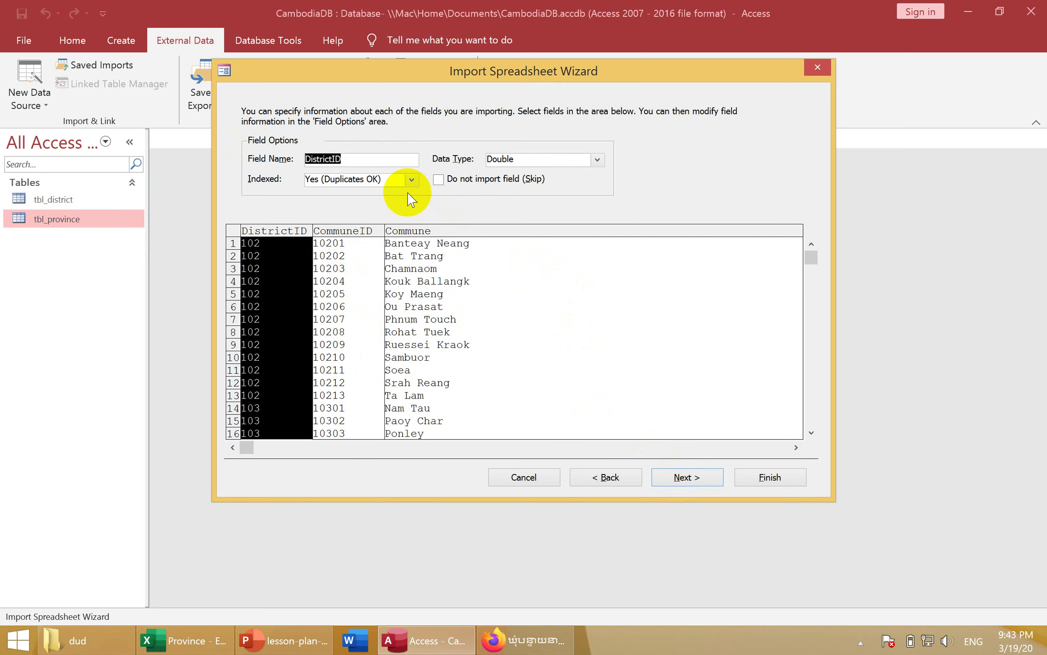
Make DistrictID a Long Integer field, indexed Yes (Duplicates OK).
click(258, 291)
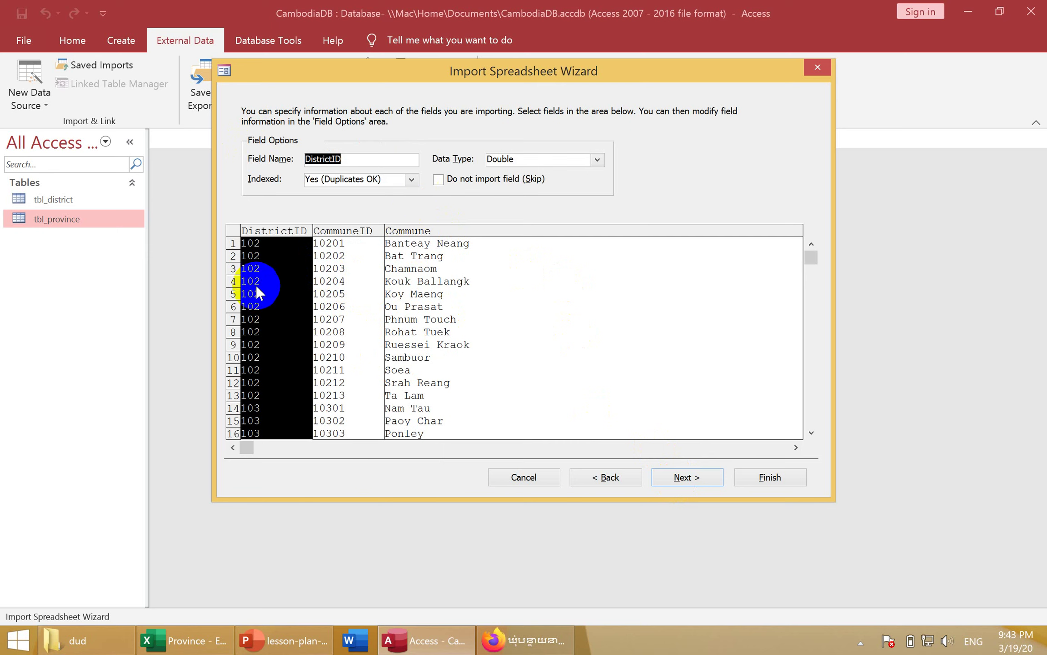
click(282, 260)
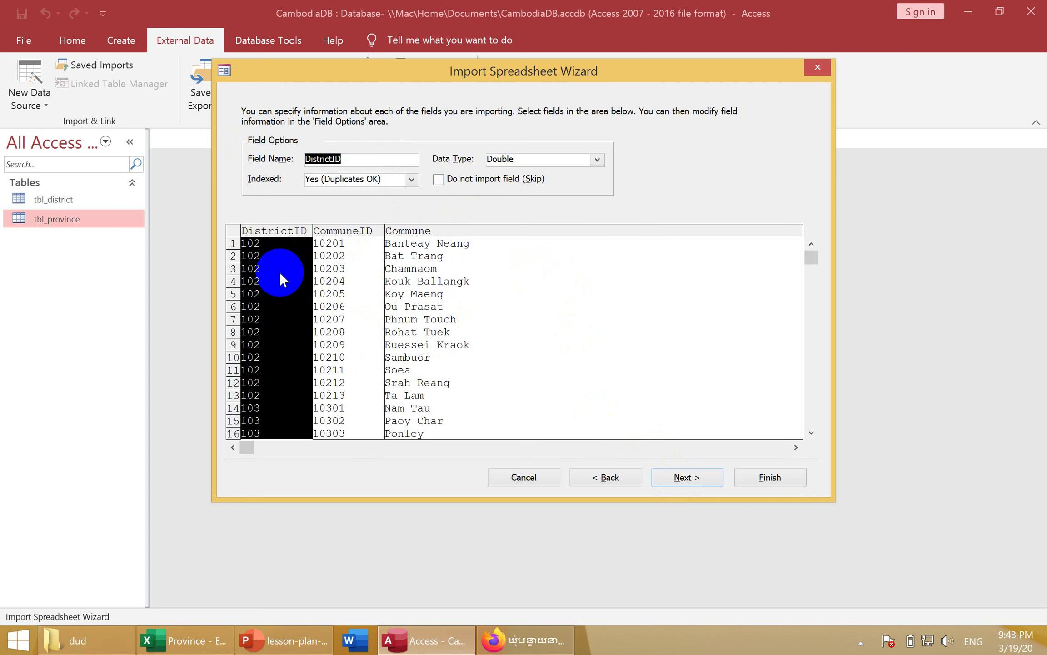
click(597, 160)
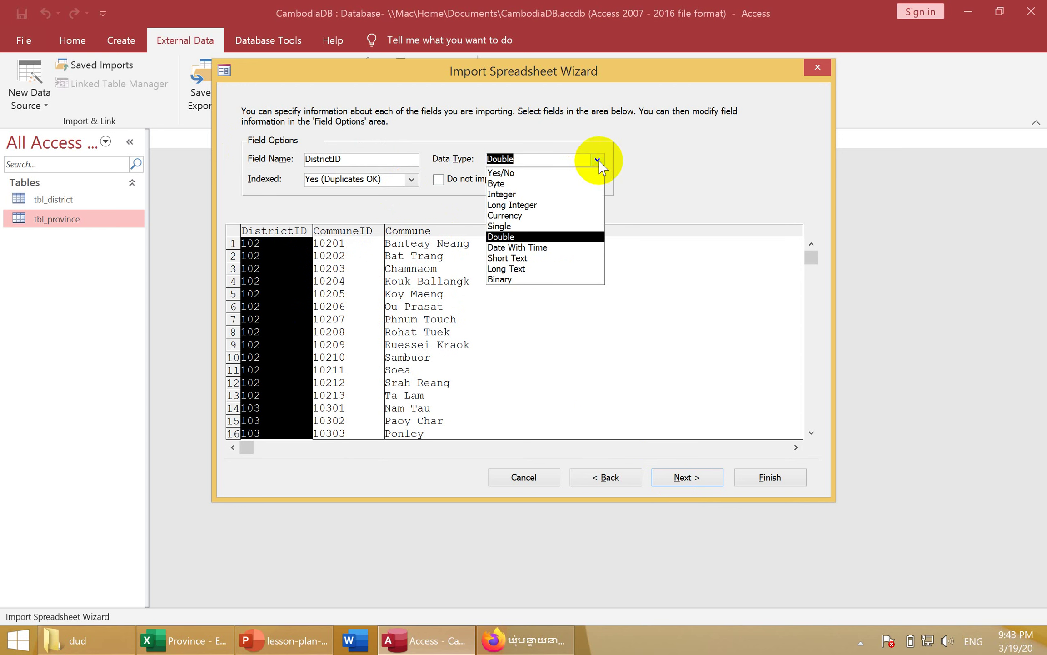
click(590, 183)
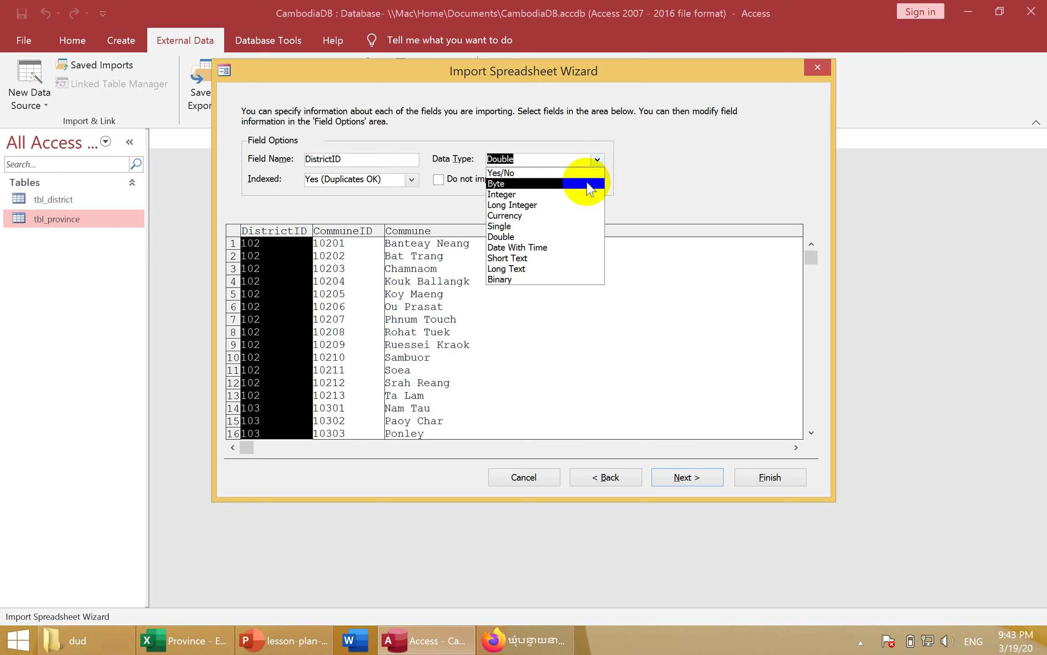
click(563, 205)
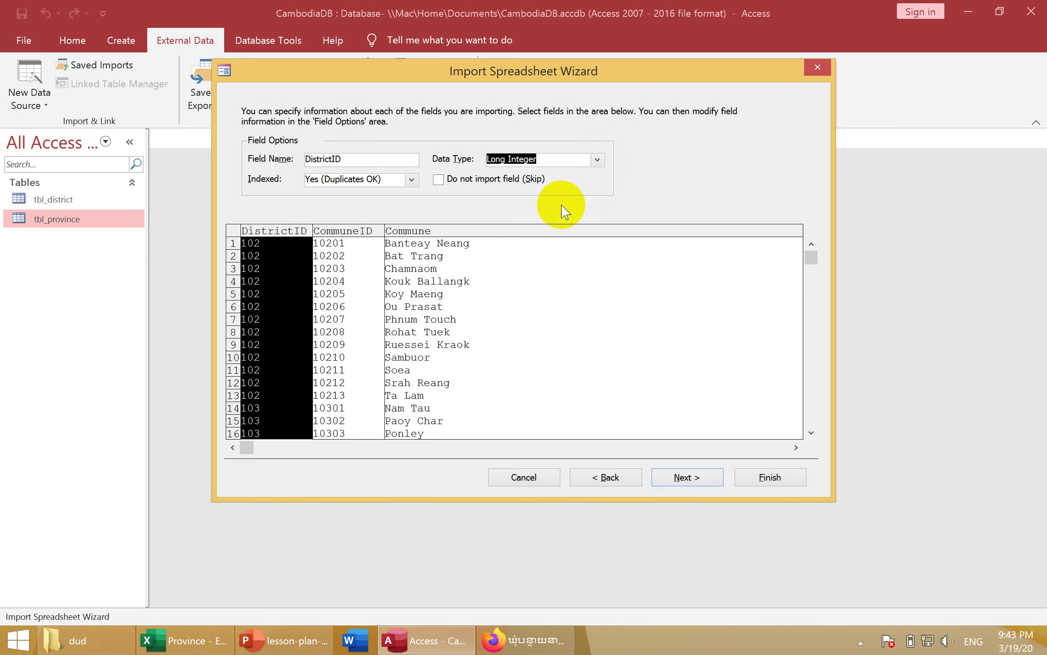
click(411, 180)
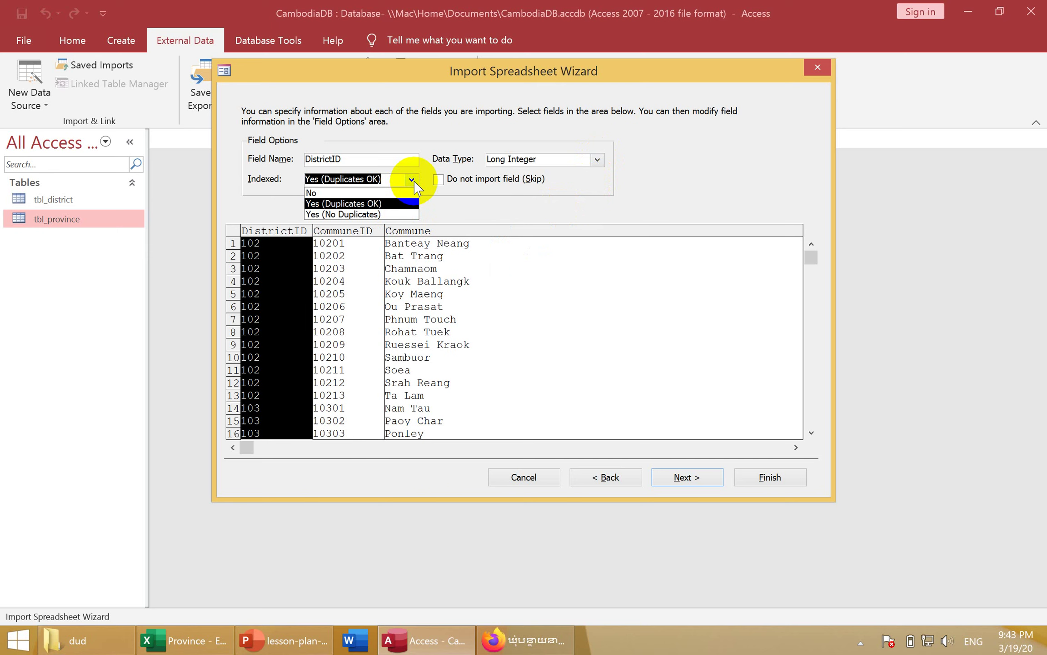
click(412, 179)
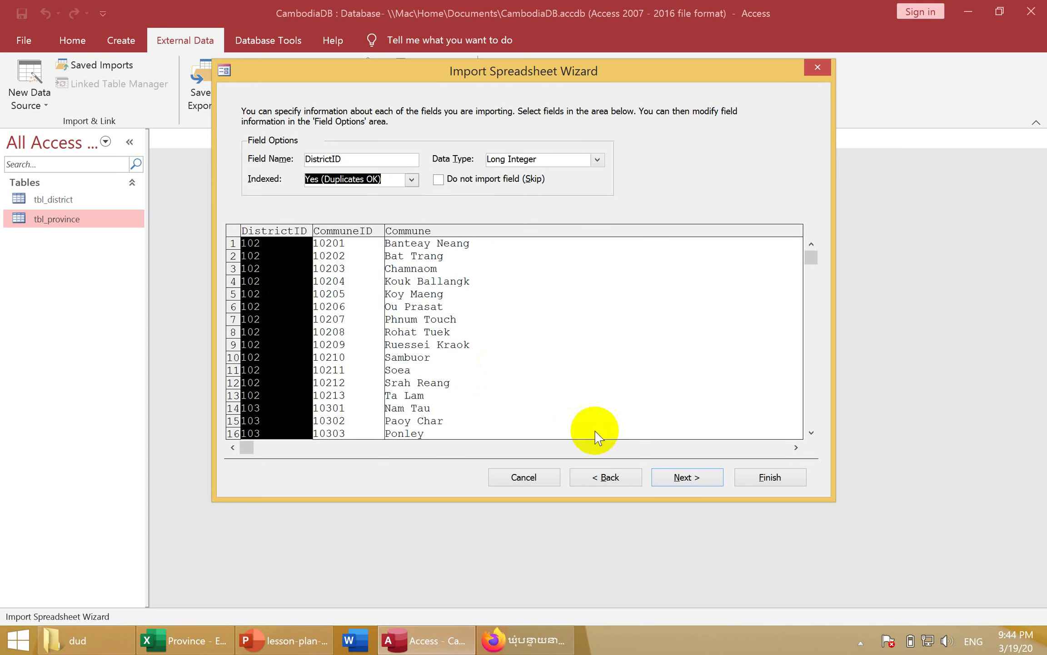
click(680, 478)
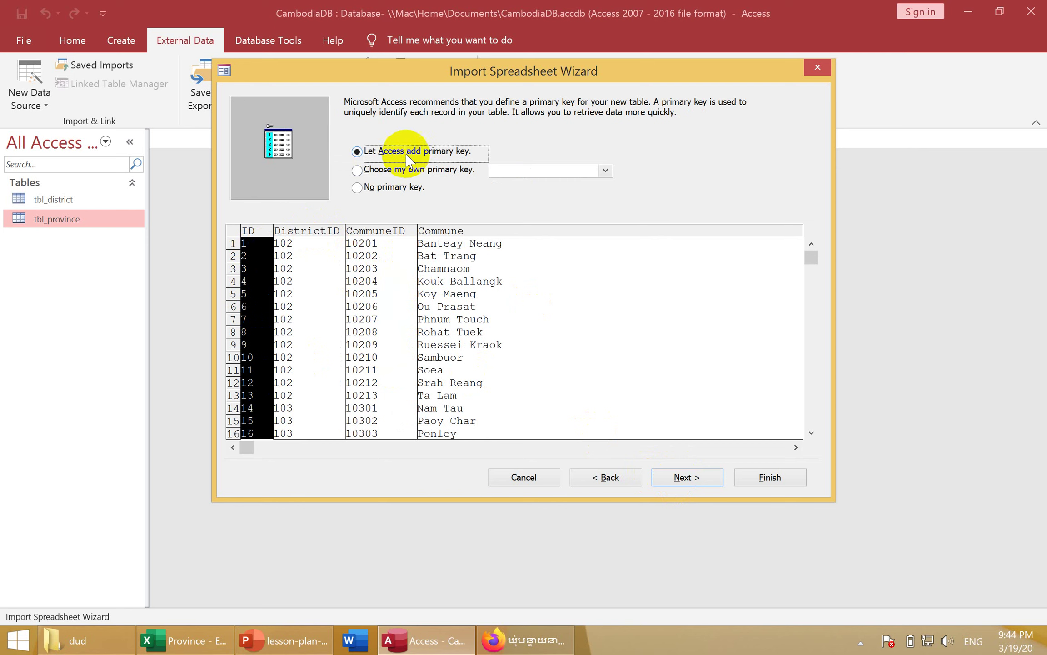
Choose your own primary key and set it to CommuneID.
click(384, 171)
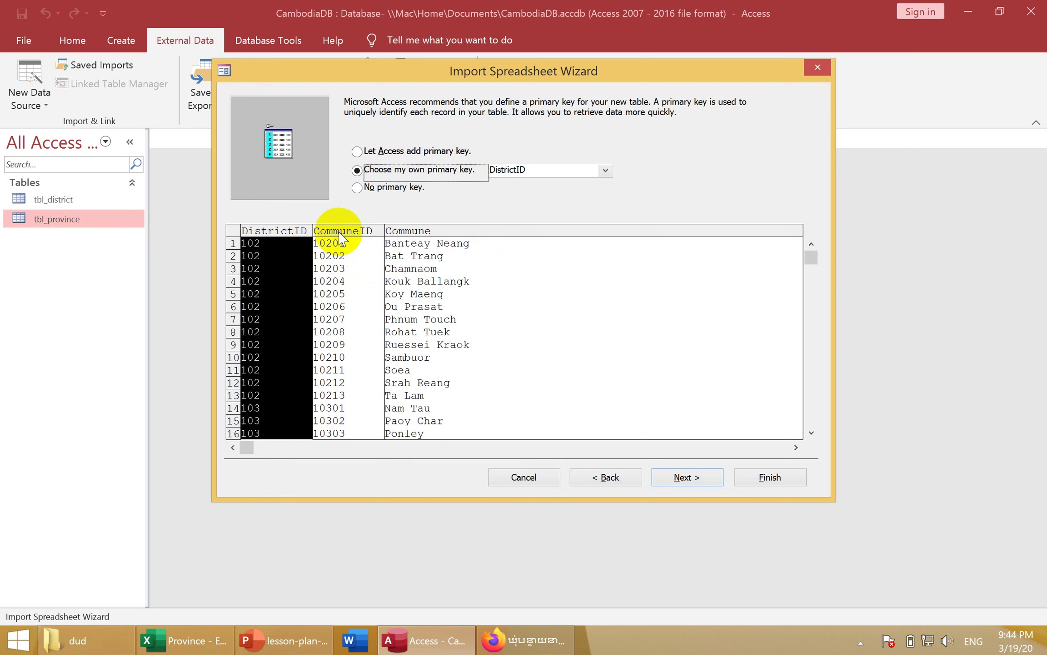
click(340, 237)
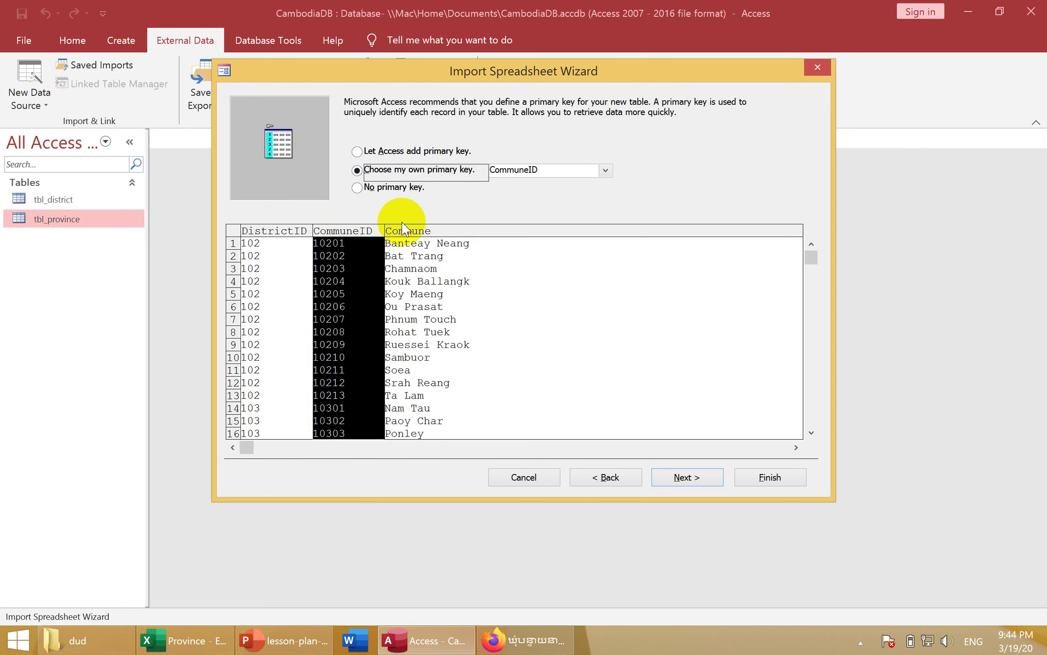
click(337, 262)
drag(321, 242, 371, 243)
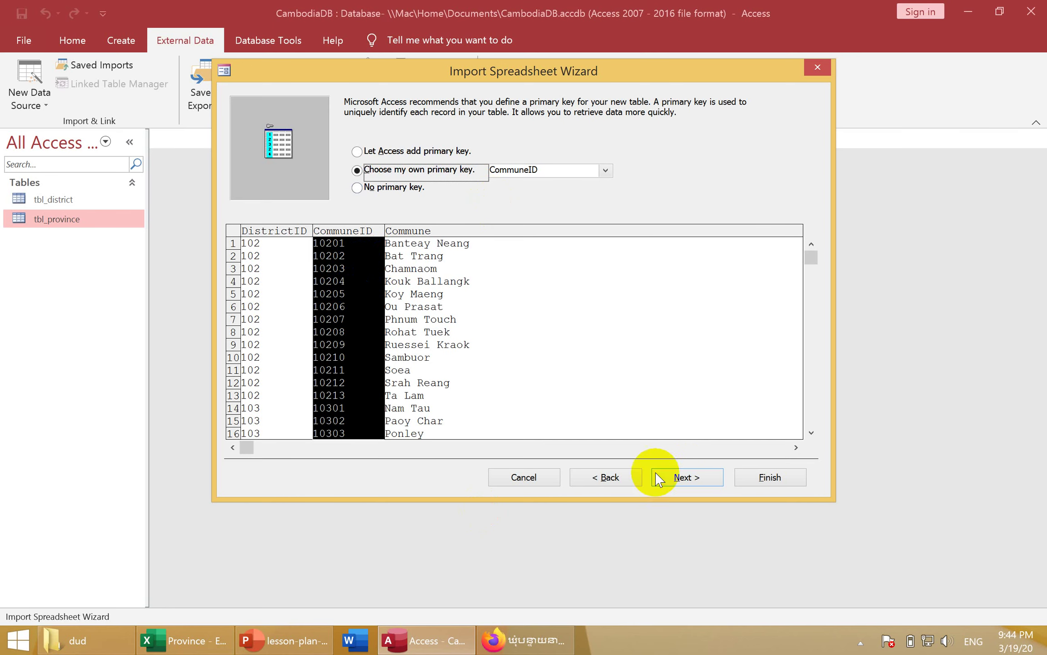
click(680, 478)
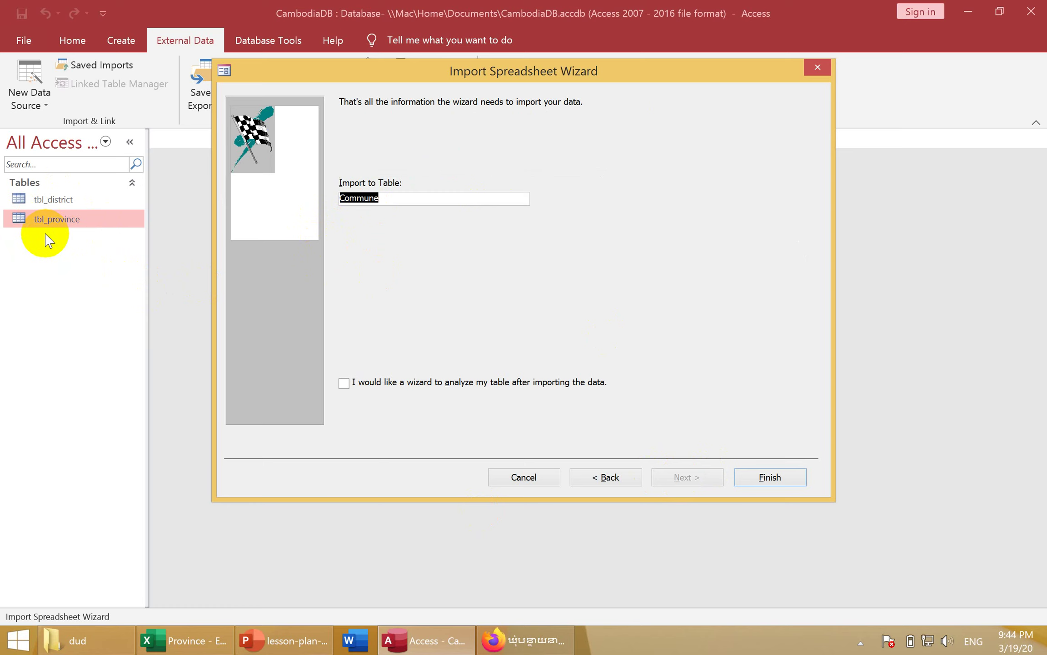
Name the table tbl_Commune, finish past the null-value warning, and close without saving import steps.
click(343, 200)
text(tbl_)
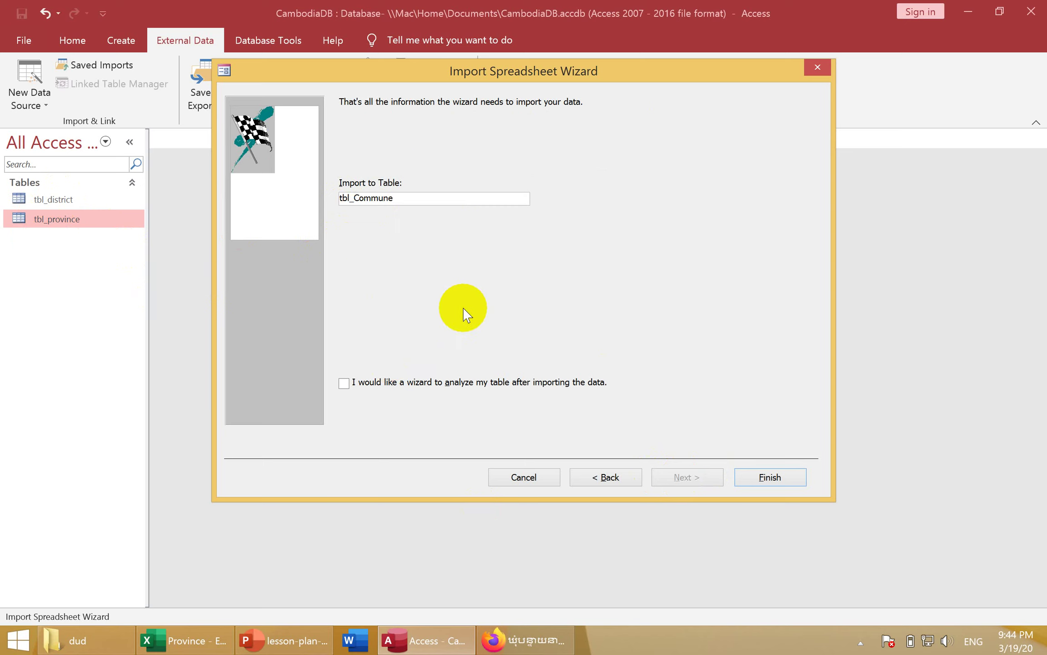
click(778, 478)
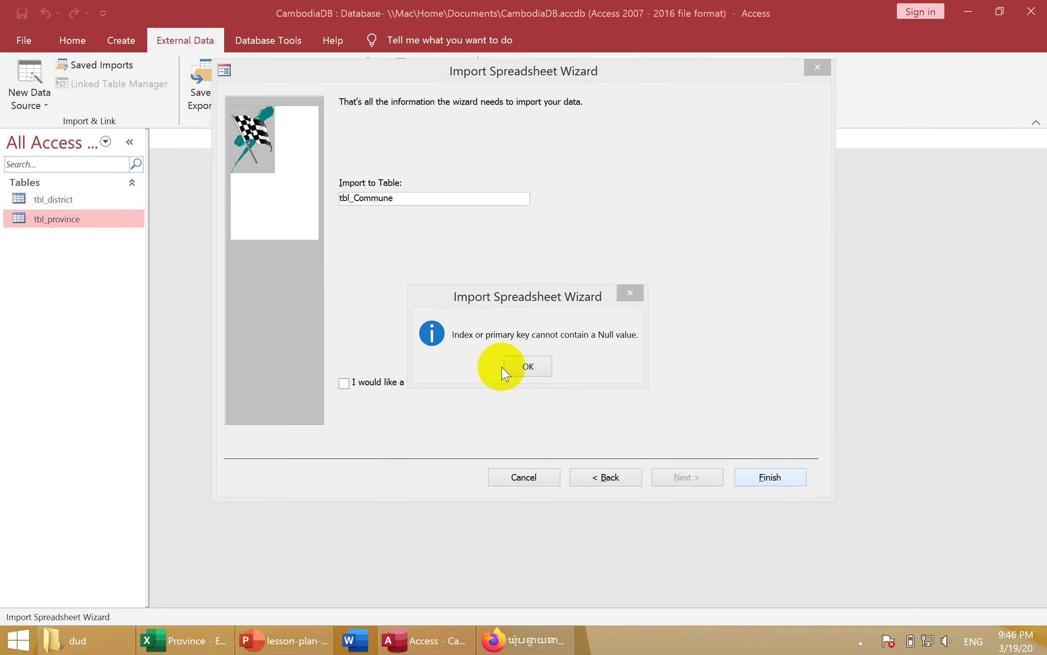
click(518, 369)
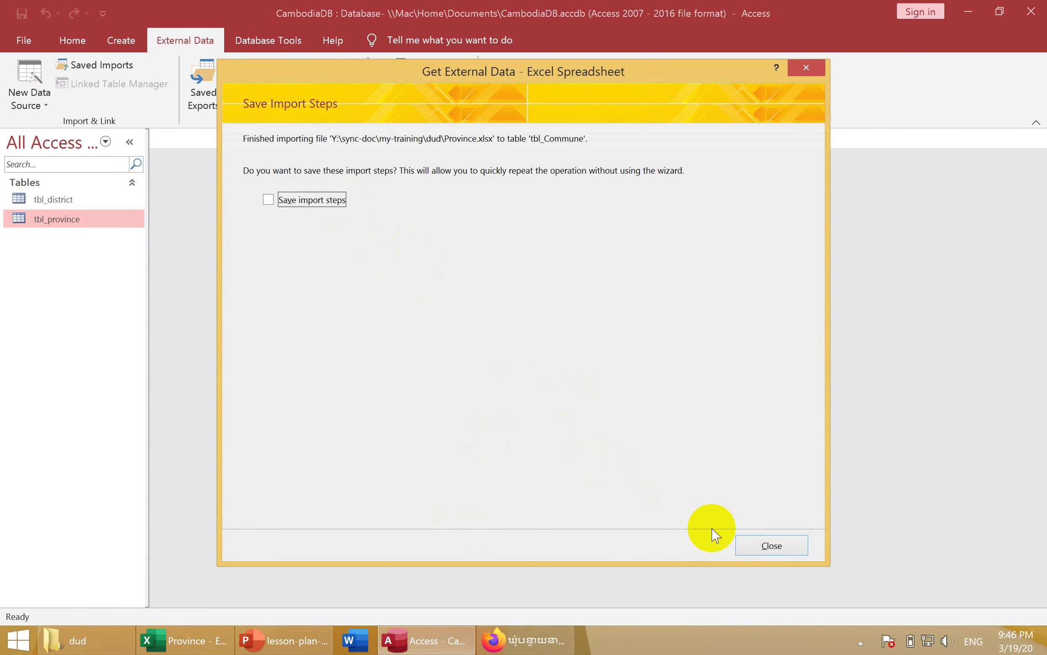
click(746, 547)
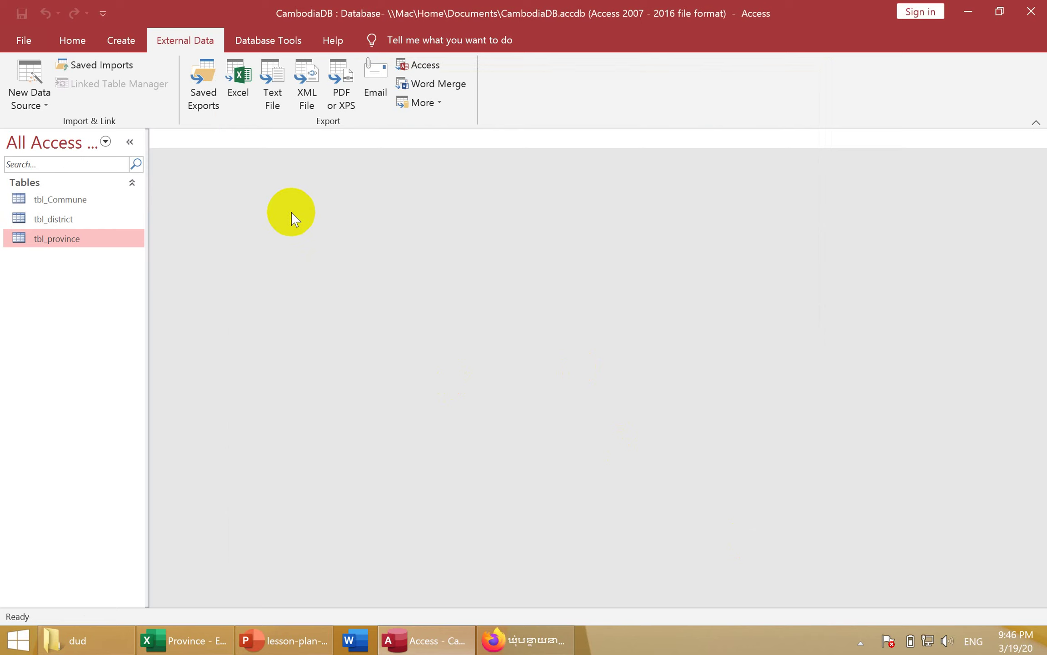
Open Database Tools > Relationships and drag the tbl_district box slightly right.
click(275, 49)
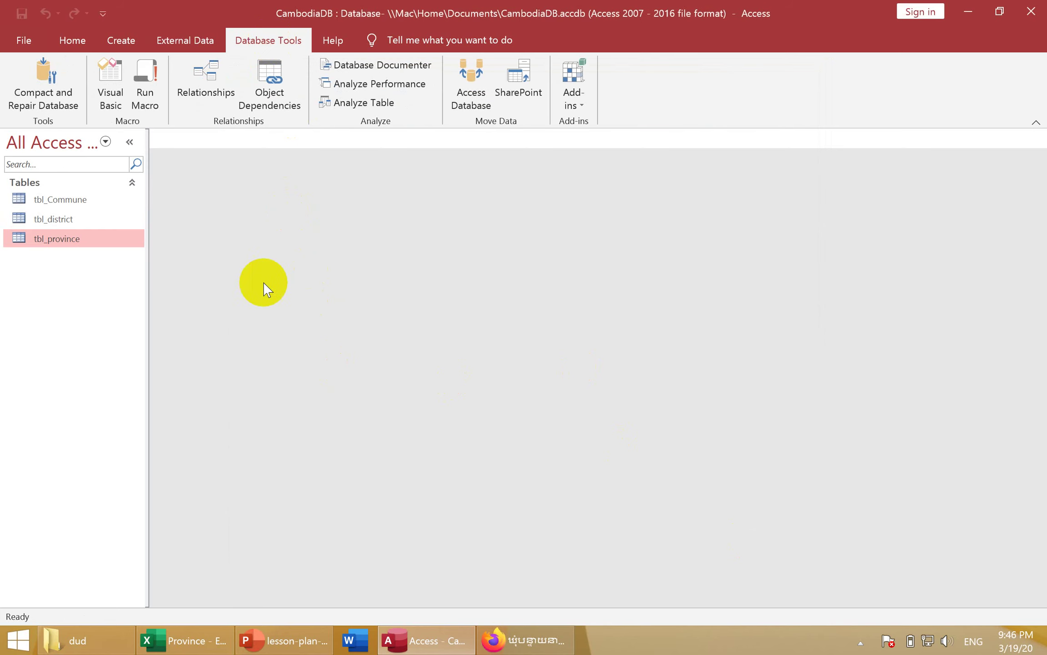
click(207, 87)
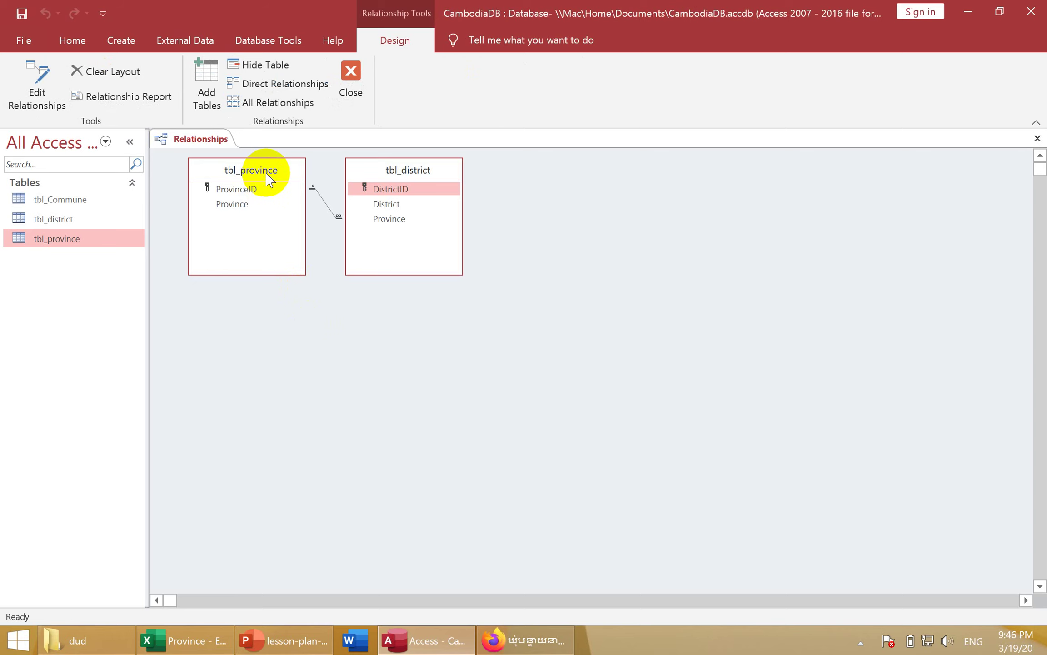
click(272, 190)
click(423, 175)
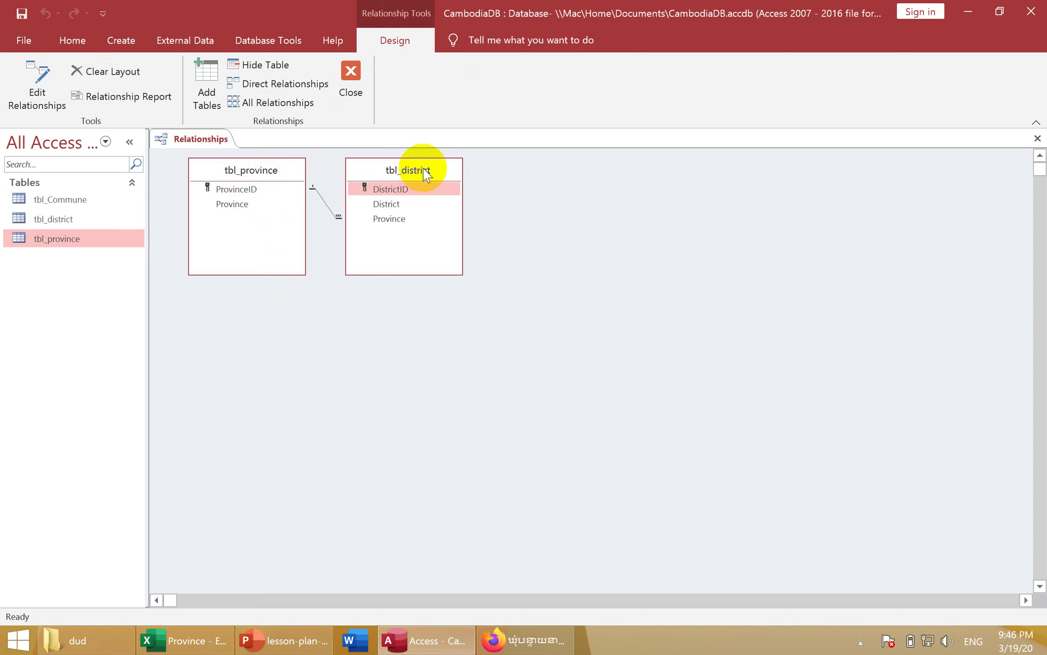
click(434, 170)
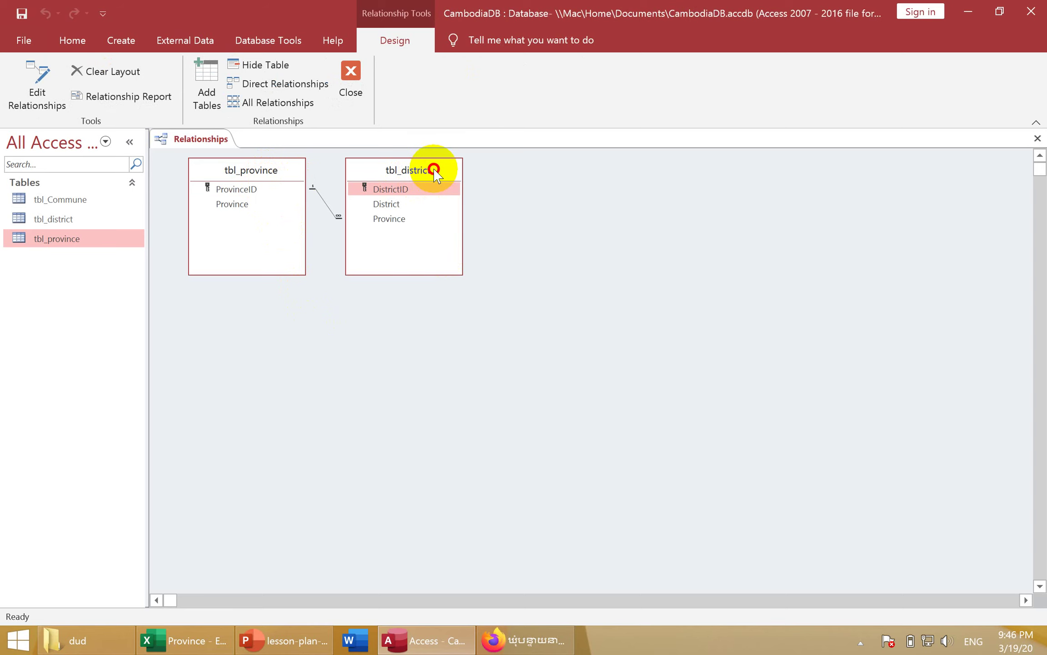
drag(433, 170, 459, 178)
click(406, 231)
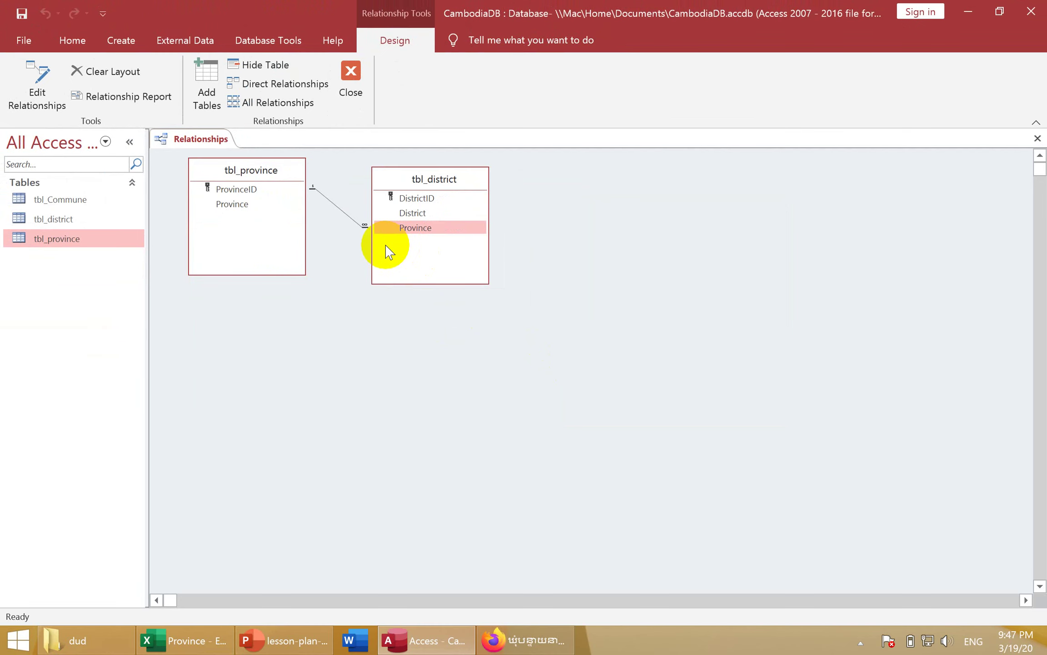
double_click(89, 200)
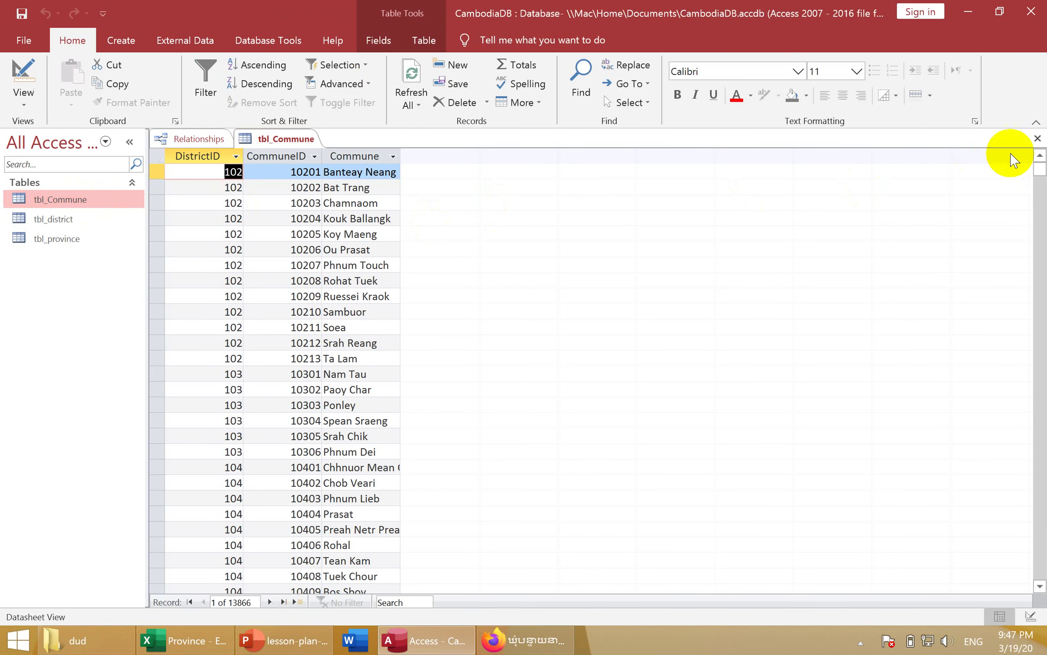
click(1036, 140)
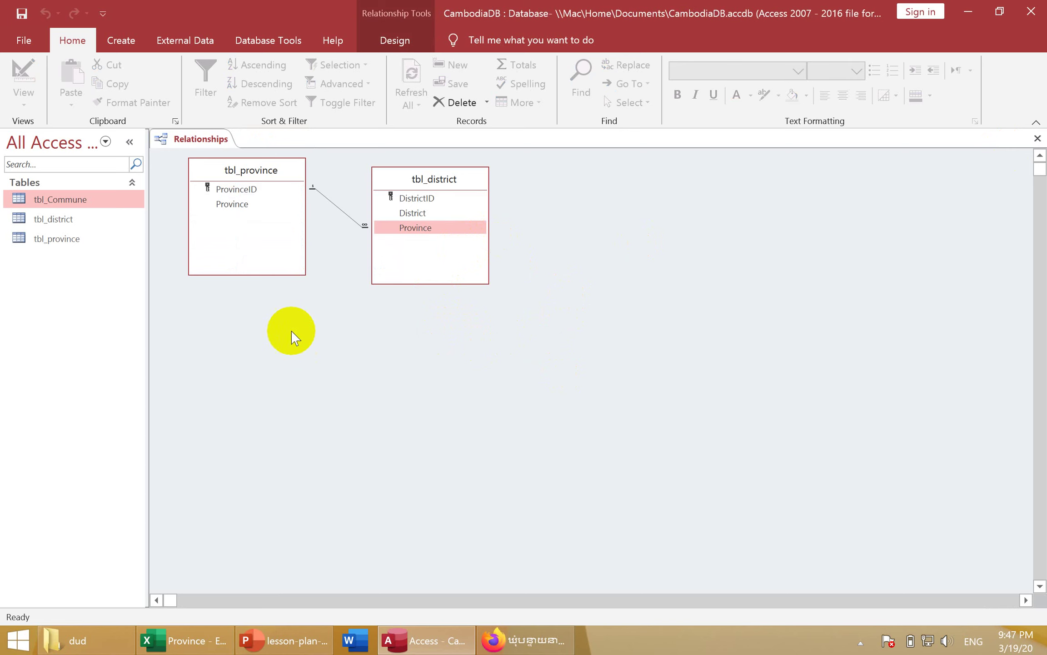
Drag tbl_Commune into the diagram, then try dragging its DistrictID onto tbl_district.
click(75, 203)
mouse_move(75, 203)
mouse_down()
mouse_move(587, 321)
mouse_move(602, 191)
mouse_up()
click(608, 319)
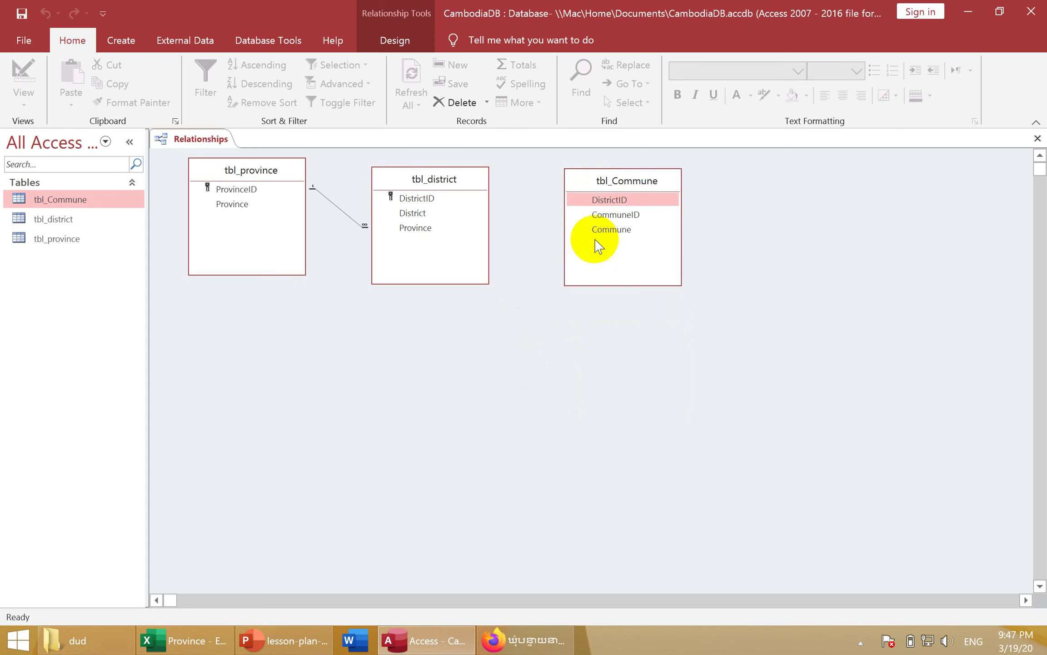
click(600, 205)
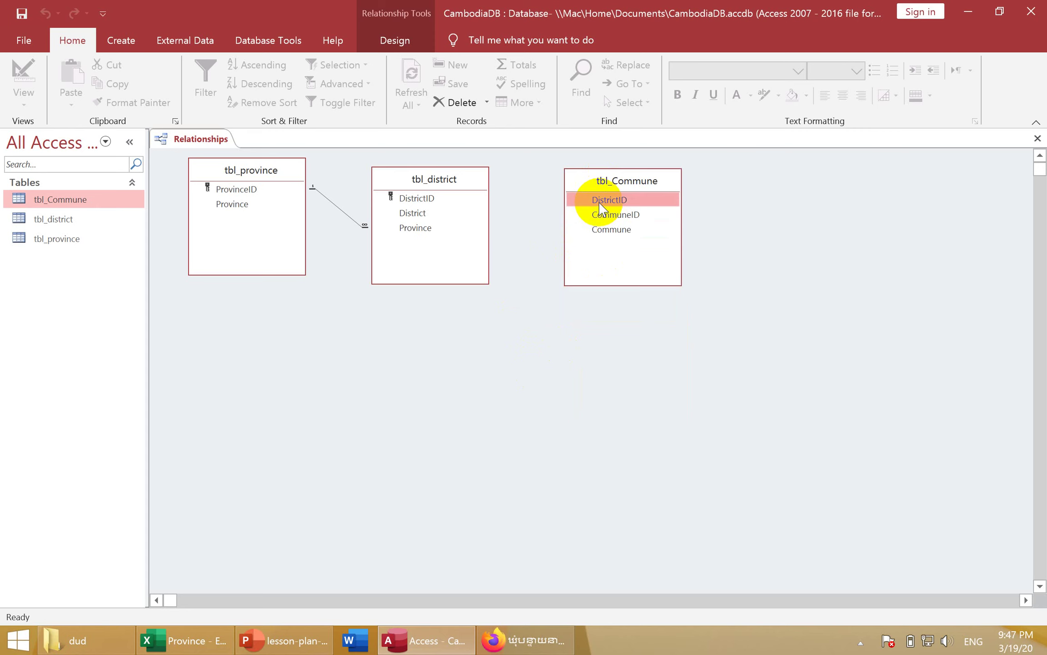
drag(599, 204, 433, 230)
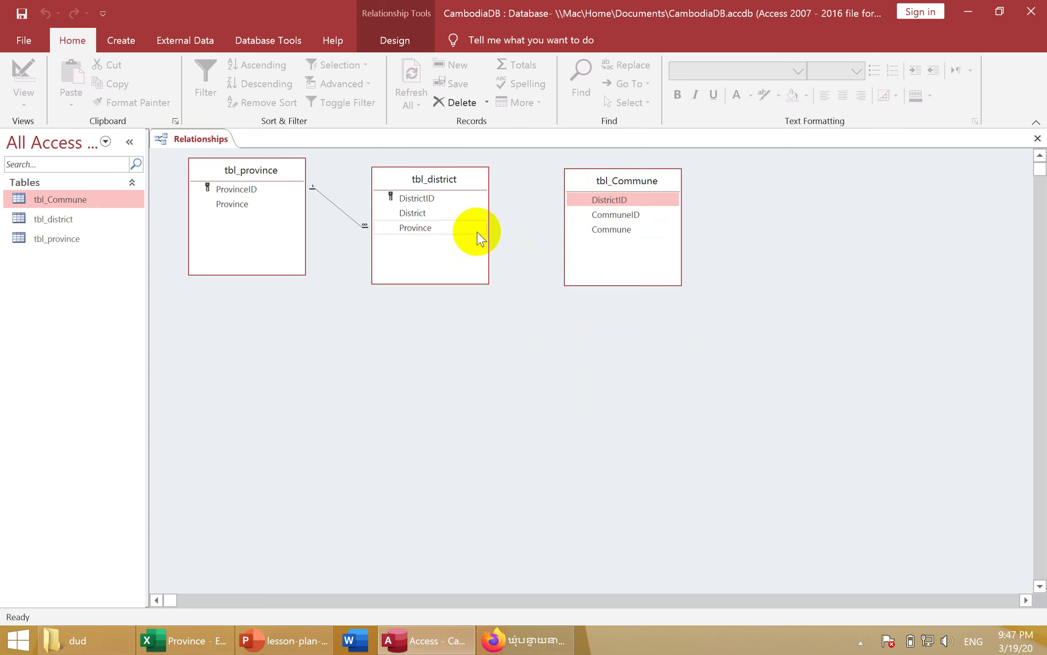
click(433, 229)
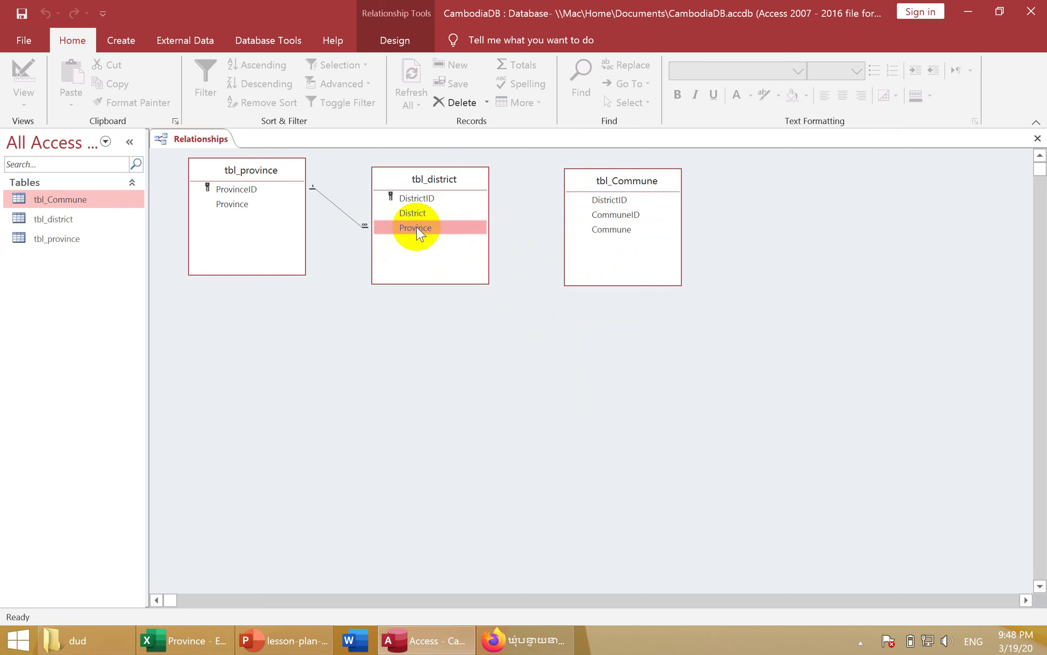
In tbl_district's Design view, rename the Province field to ProvinceId and close the design tab.
right_click(417, 229)
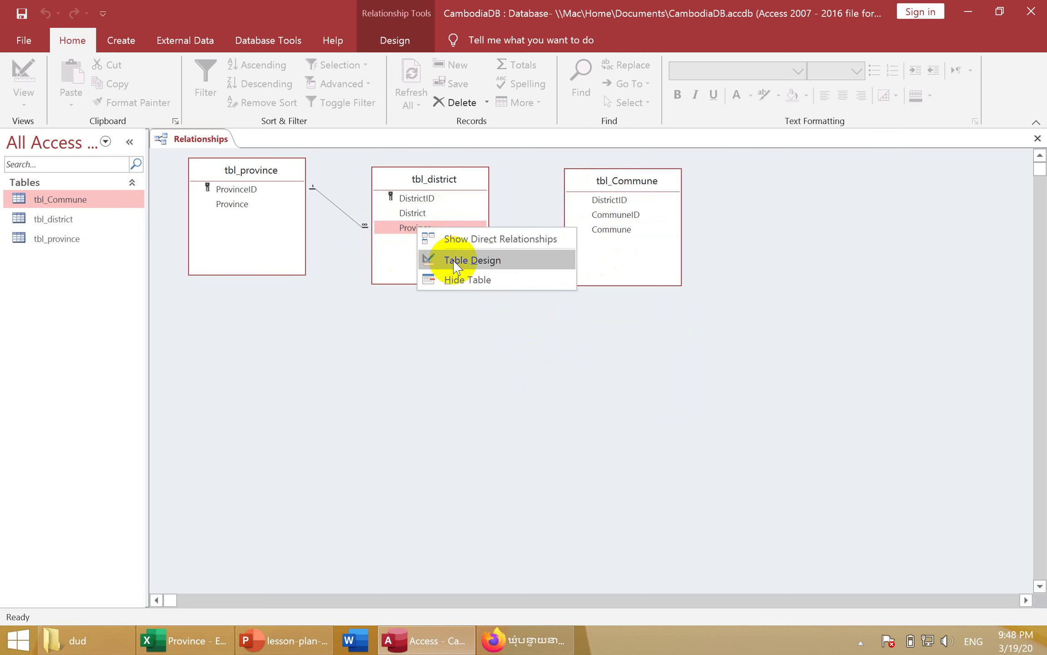
click(458, 264)
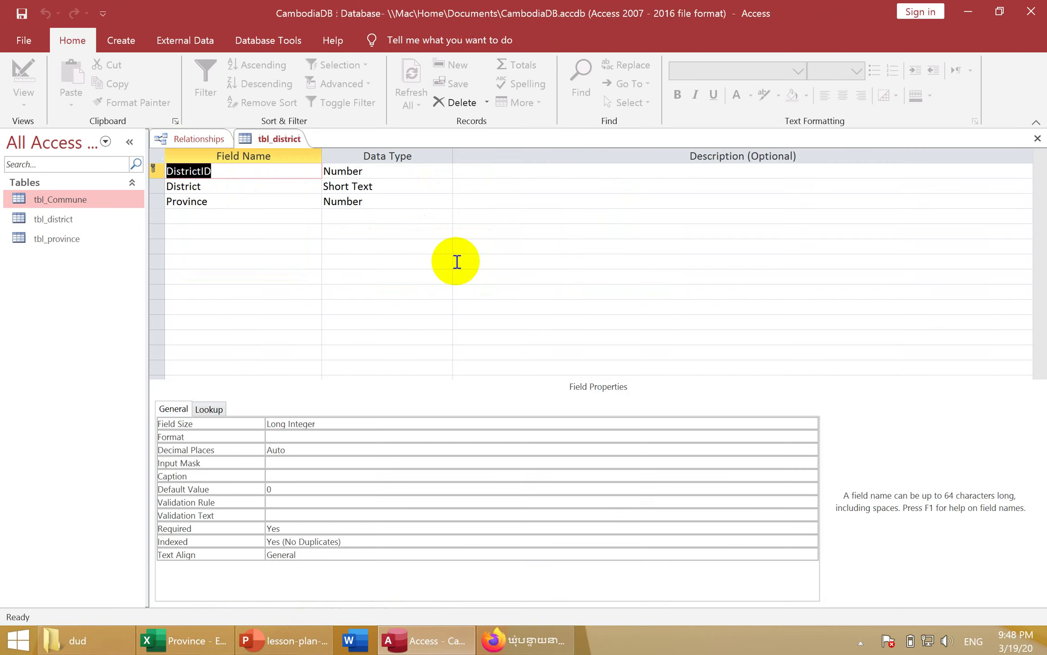
click(273, 196)
text(Id)
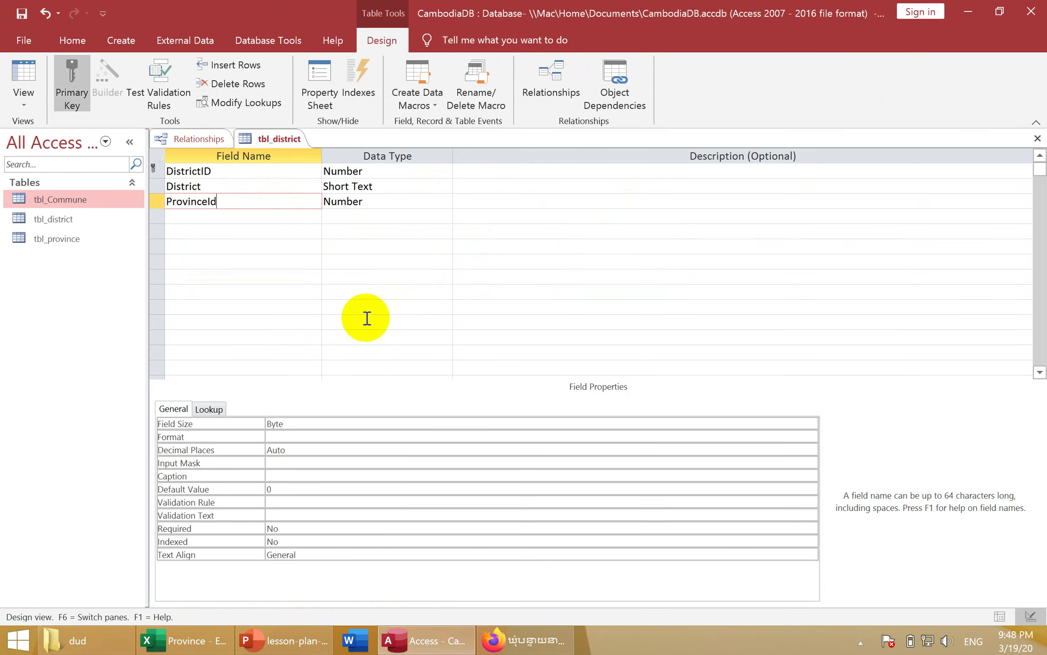
click(1038, 139)
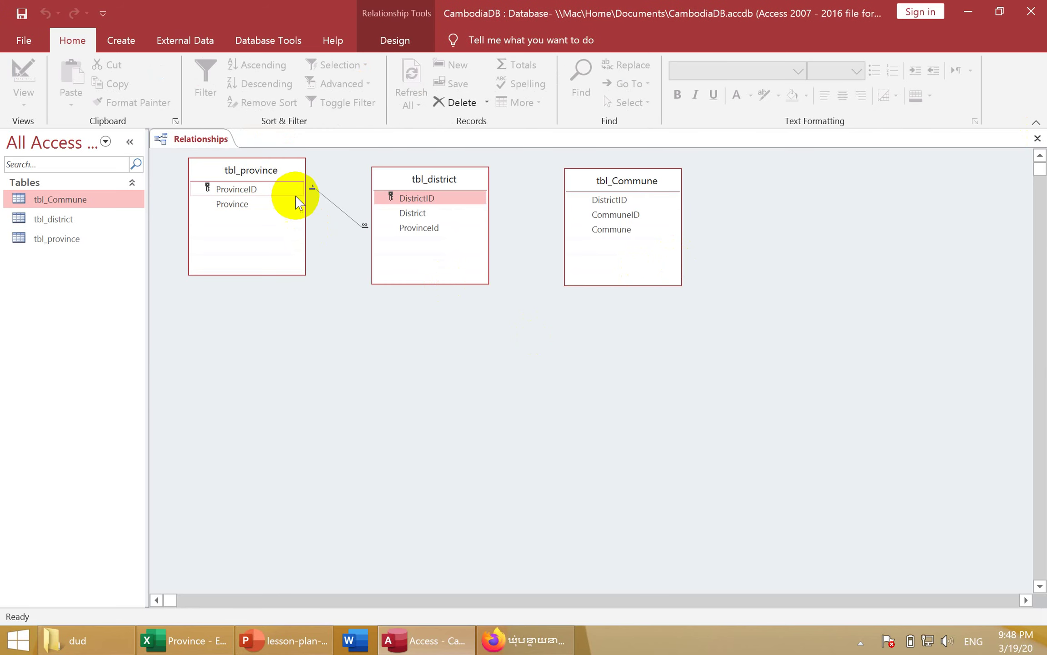
Compare the ProvinceID field in tbl_province with ProvinceId in tbl_district.
click(285, 189)
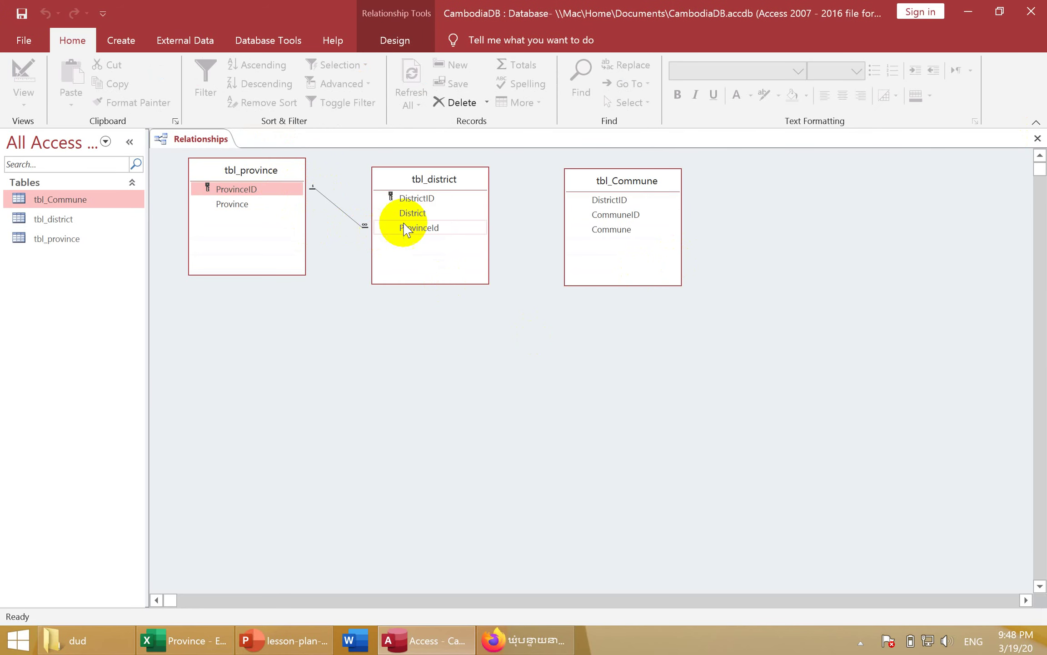
click(402, 227)
click(282, 189)
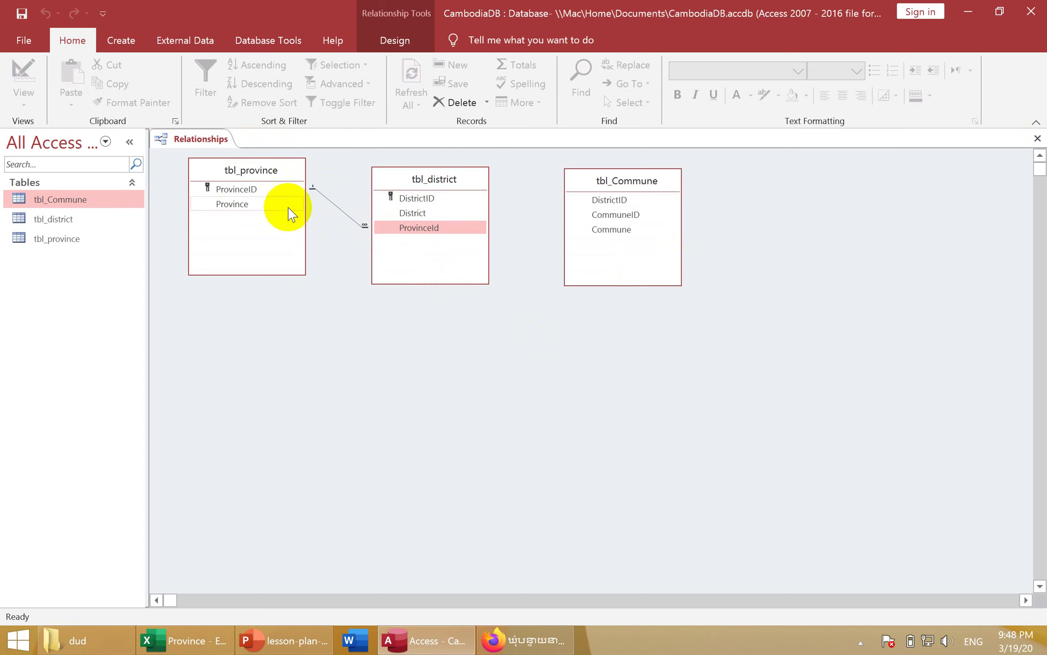
click(420, 228)
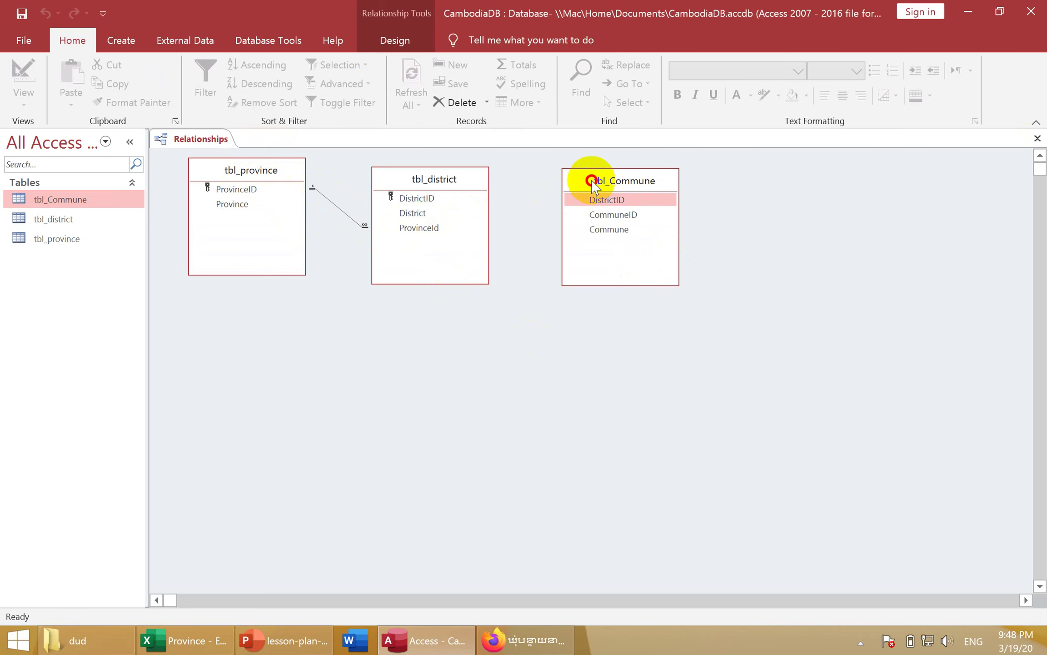
Line tbl_Commune up beside tbl_district and select its CommuneID field.
drag(594, 186, 573, 185)
drag(468, 188, 456, 174)
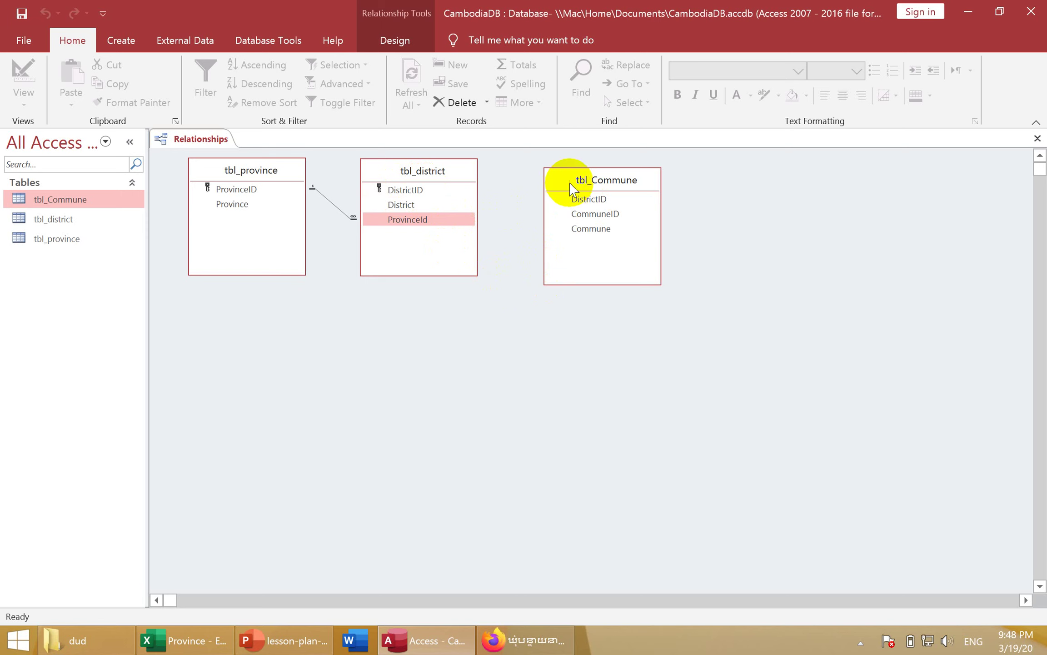
drag(580, 179, 566, 170)
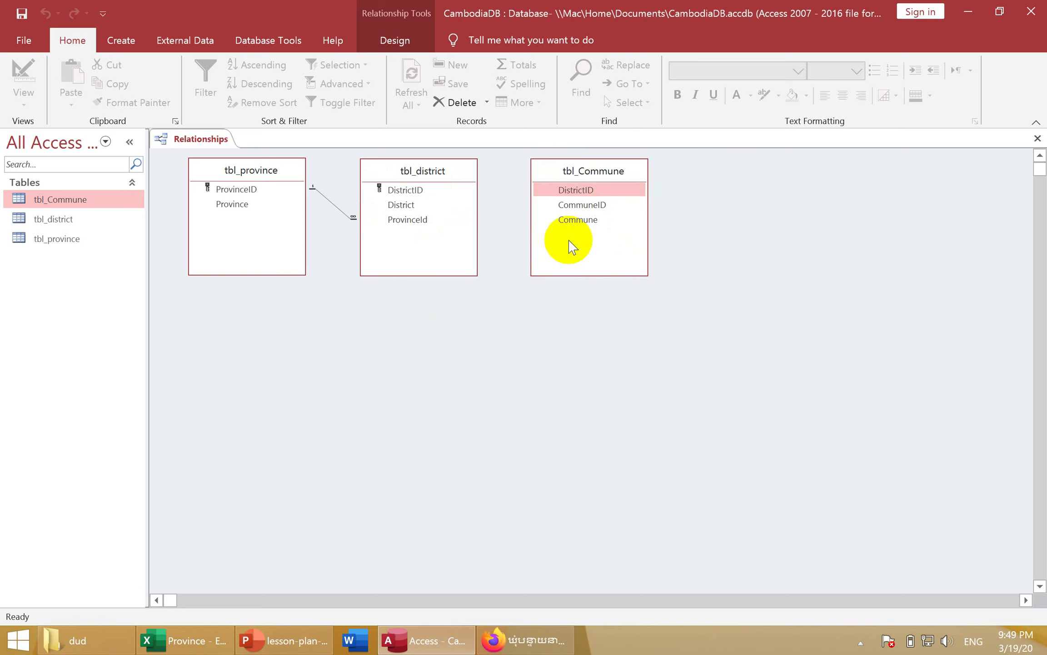
click(570, 205)
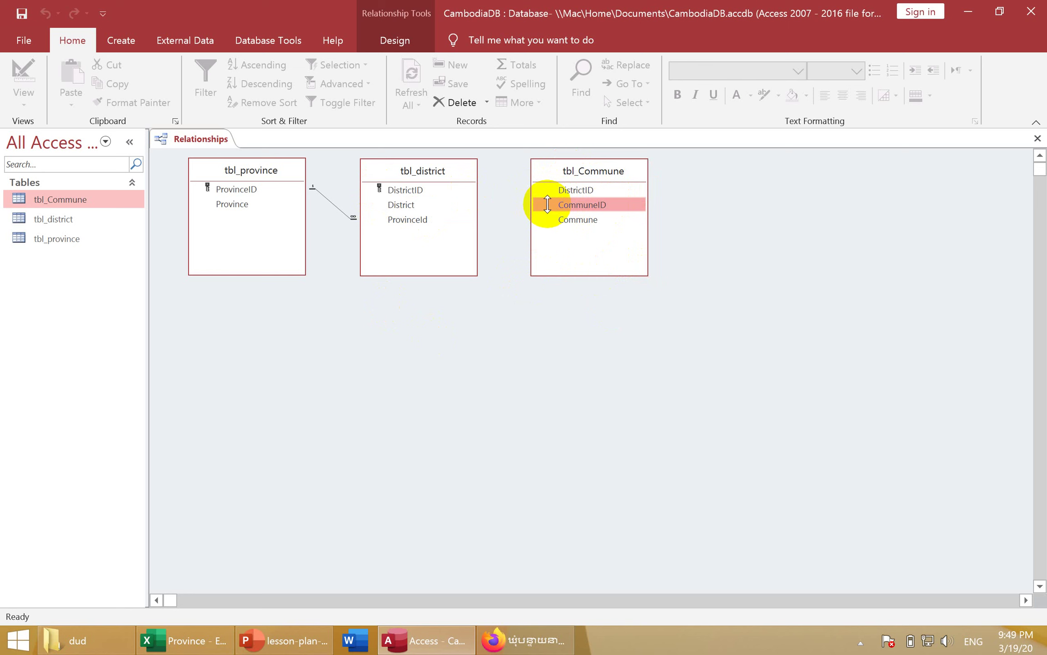
Open tbl_Commune and sort its records by CommuneID ascending.
double_click(109, 200)
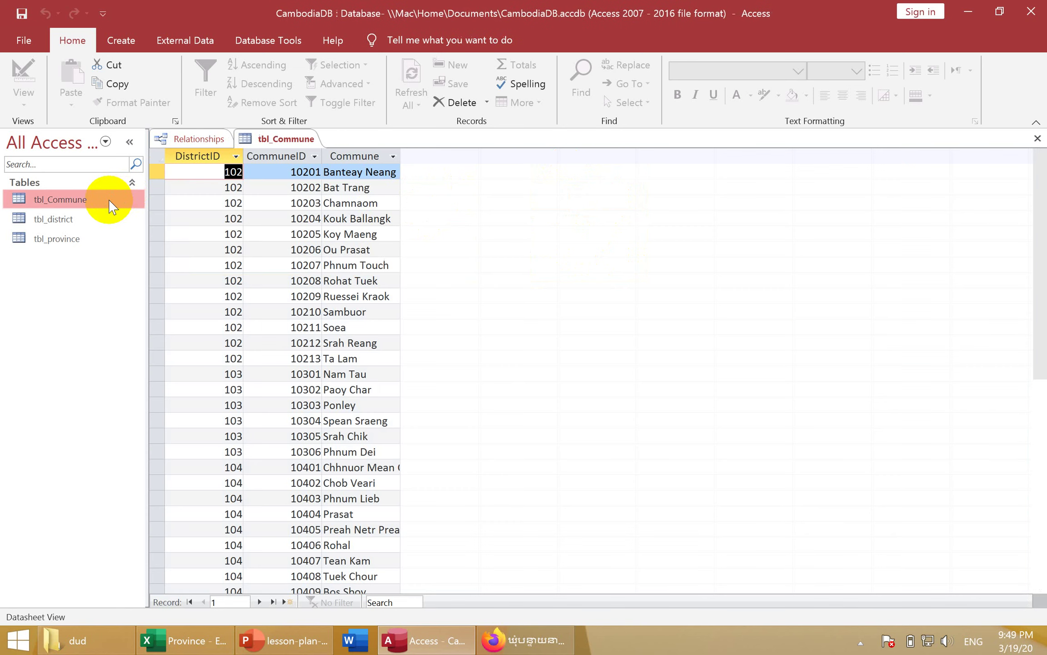
click(268, 178)
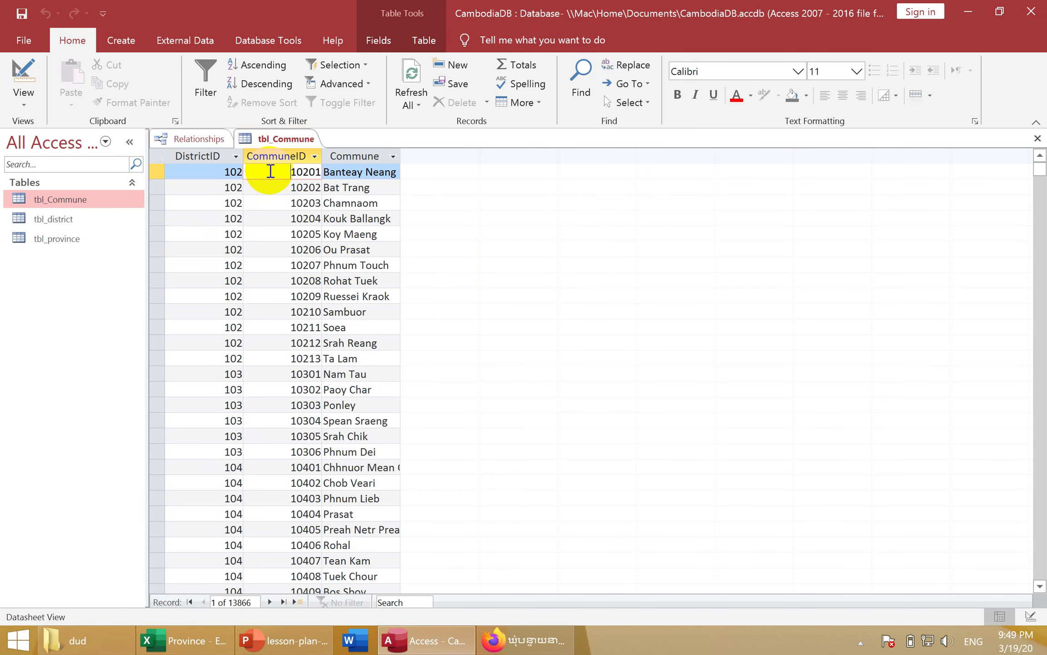
click(257, 68)
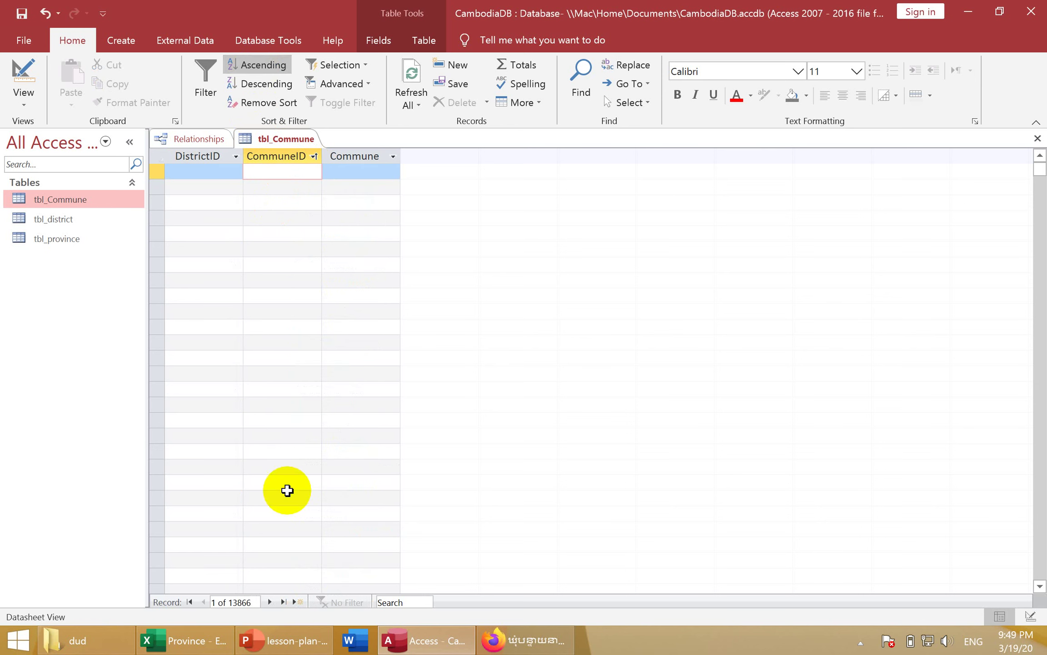
Inspect the blank CommuneID cells in records 23 and 8, then bring up the Excel Province workbook.
click(230, 604)
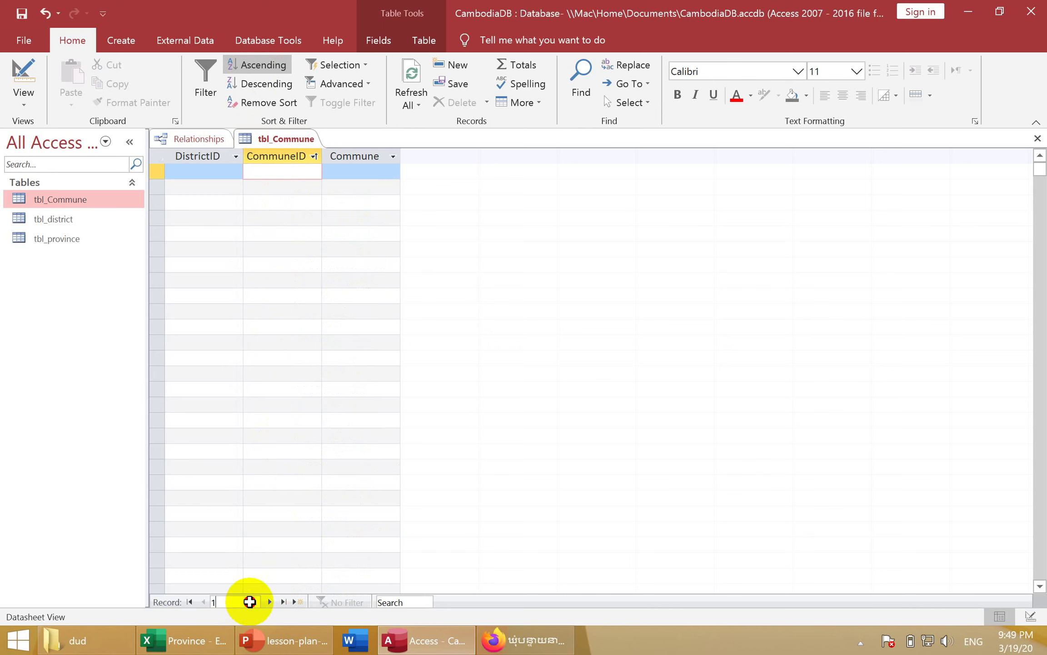
click(266, 518)
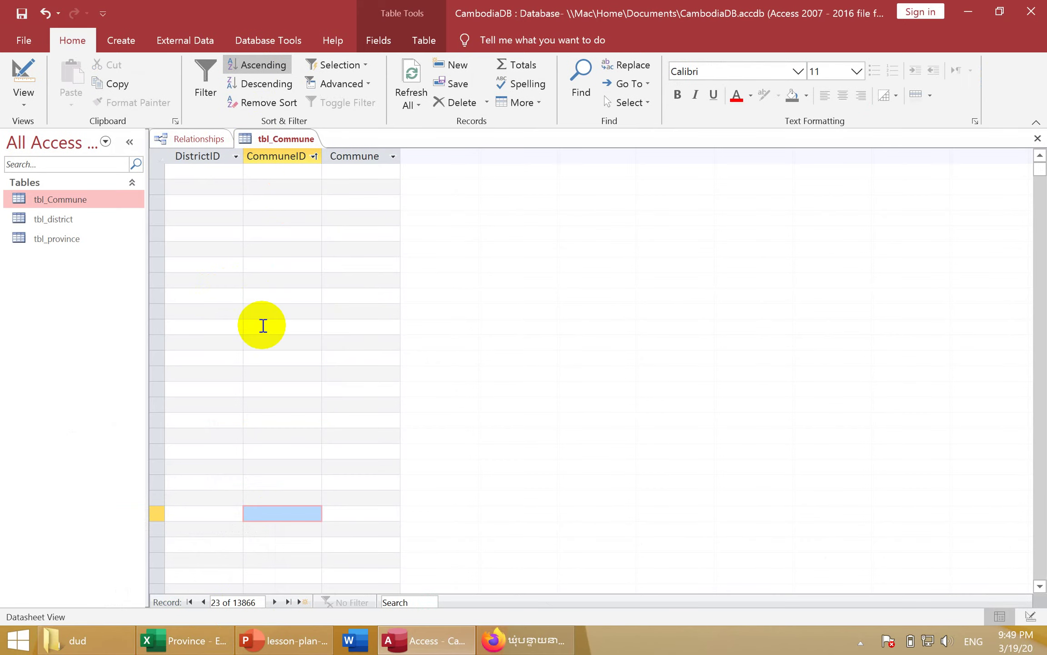
click(269, 278)
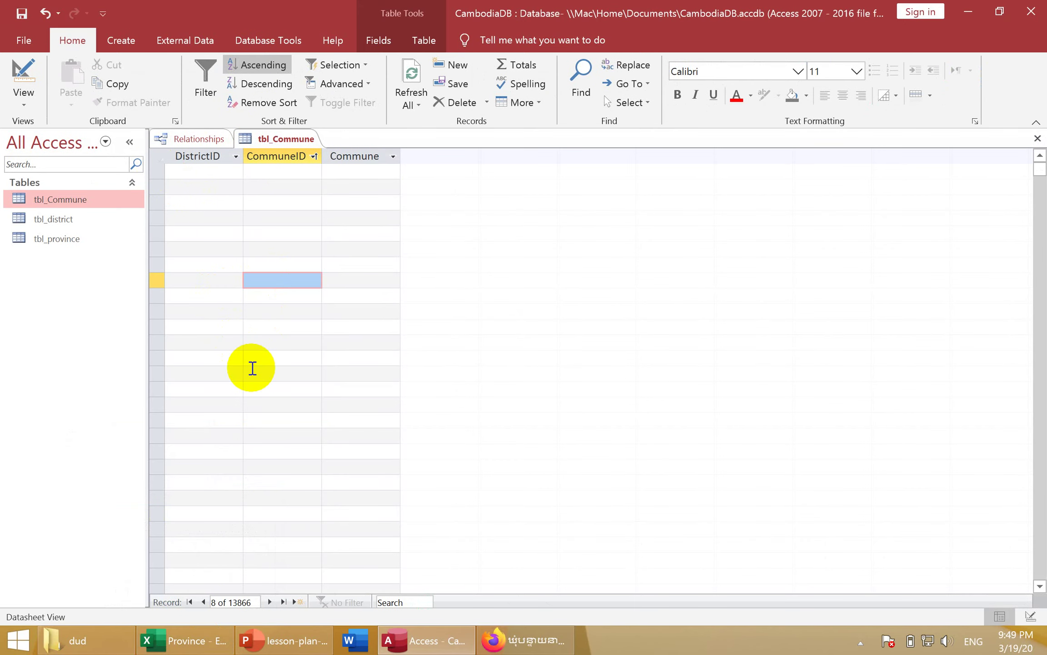
click(178, 639)
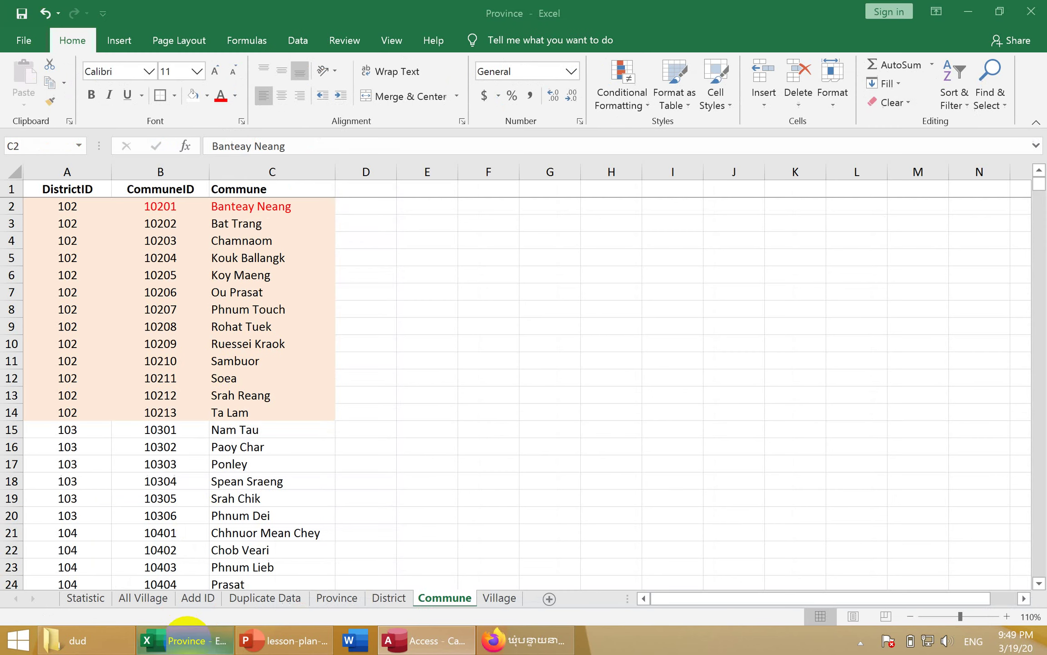
Check the commune count in C5 and village count in C6 on the Statistic sheet.
click(96, 600)
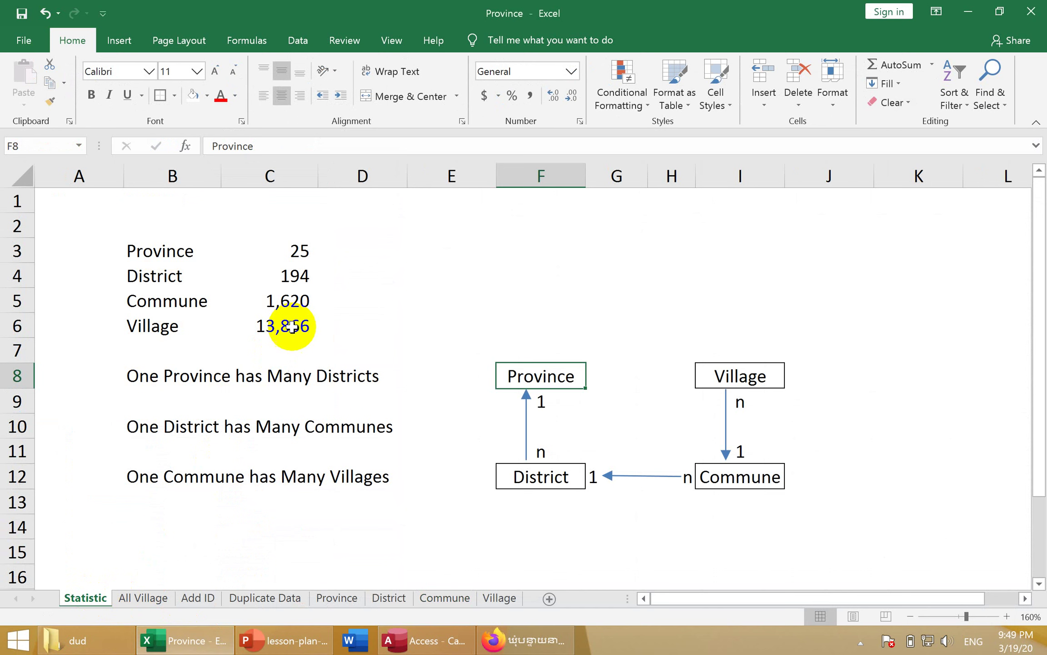
click(289, 307)
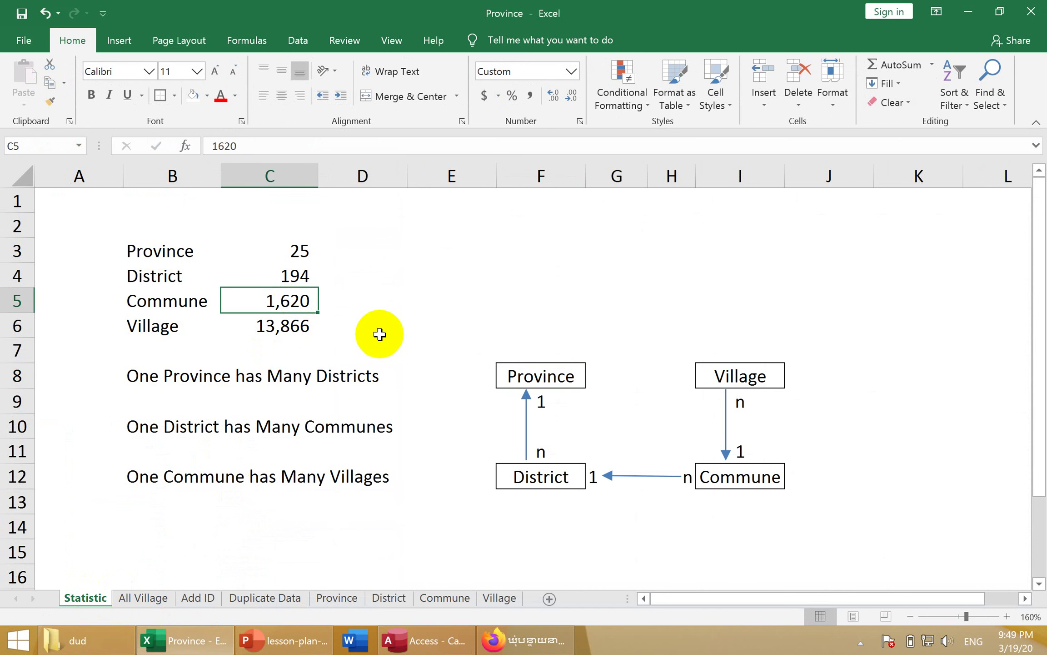
click(286, 331)
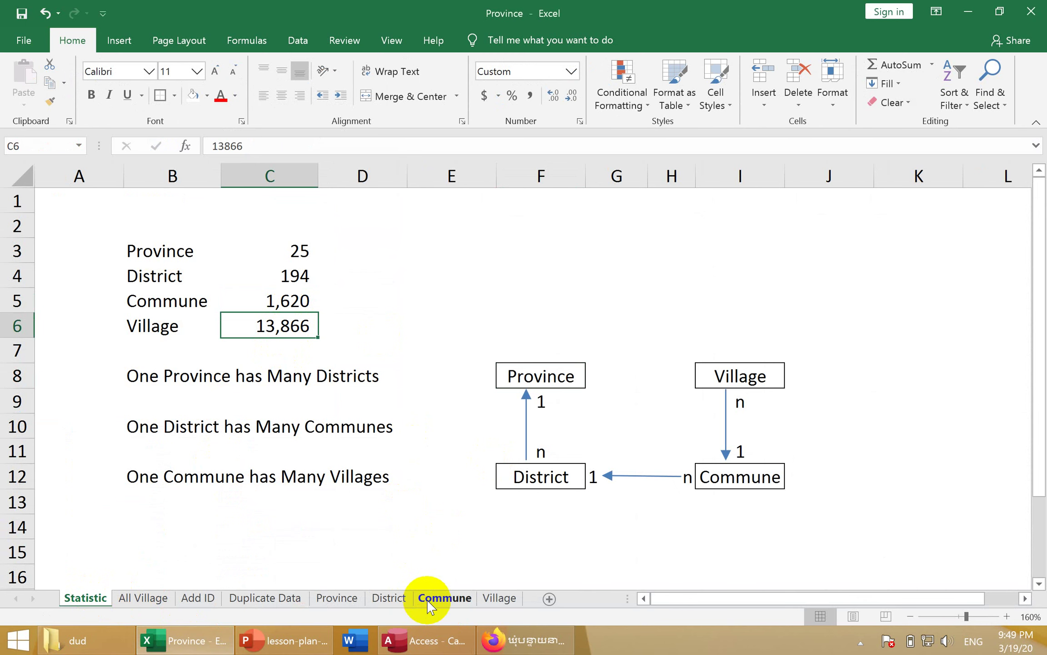
Browse the Commune sheet's IDs down to the DistrictID in A133, then return to Access.
click(443, 597)
click(221, 516)
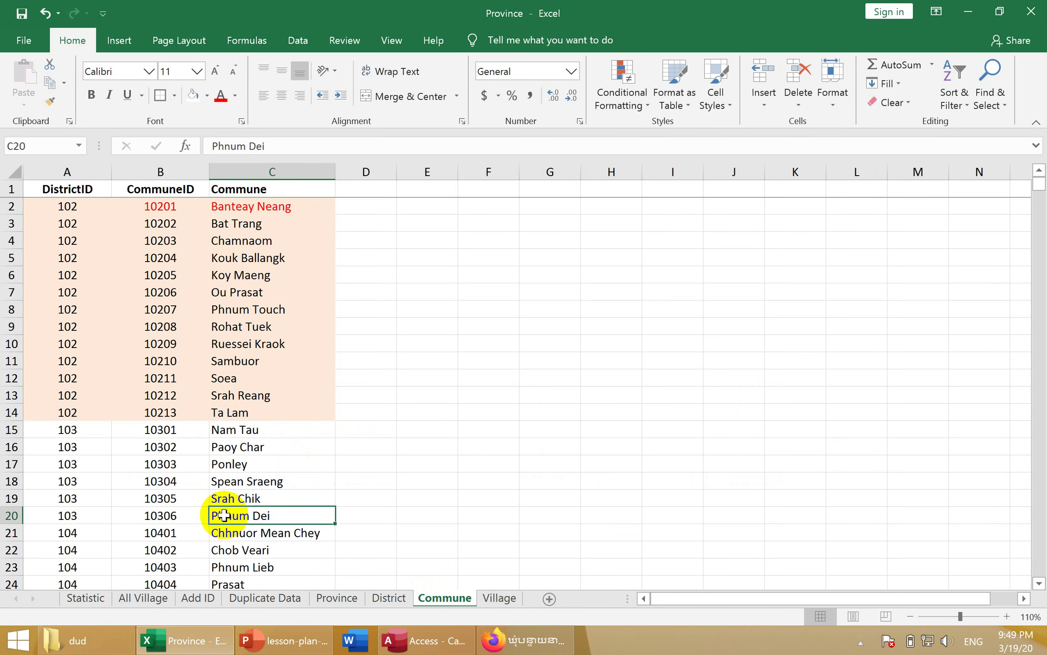
scroll(218, 516, down, 1)
scroll(224, 515, down, 9)
scroll(224, 515, down, 1)
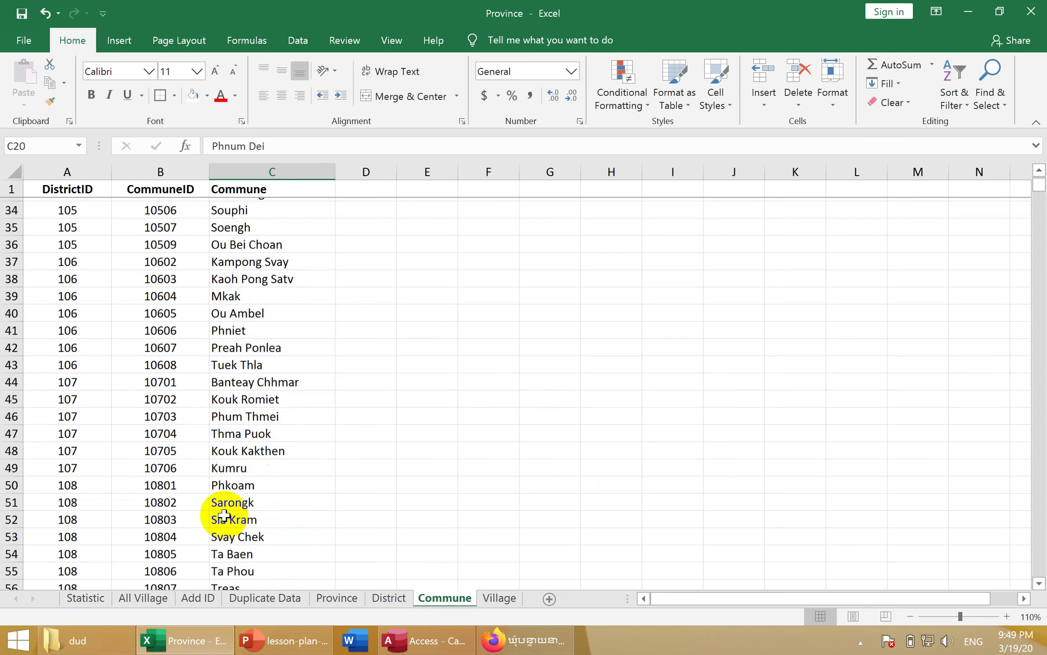
scroll(224, 515, down, 20)
scroll(224, 515, up, 1)
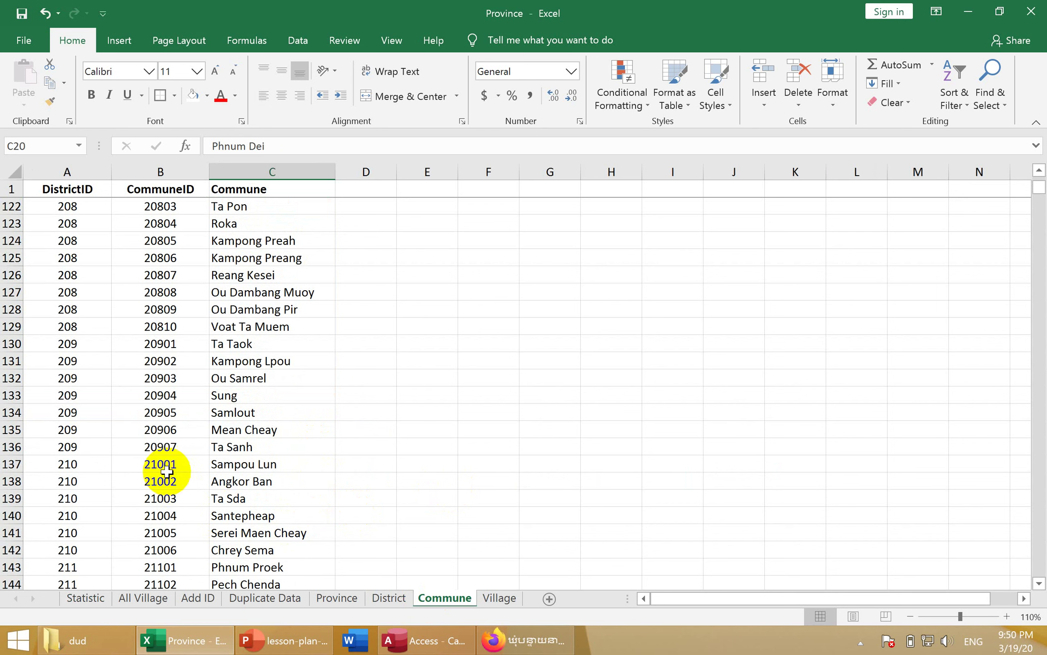
click(74, 394)
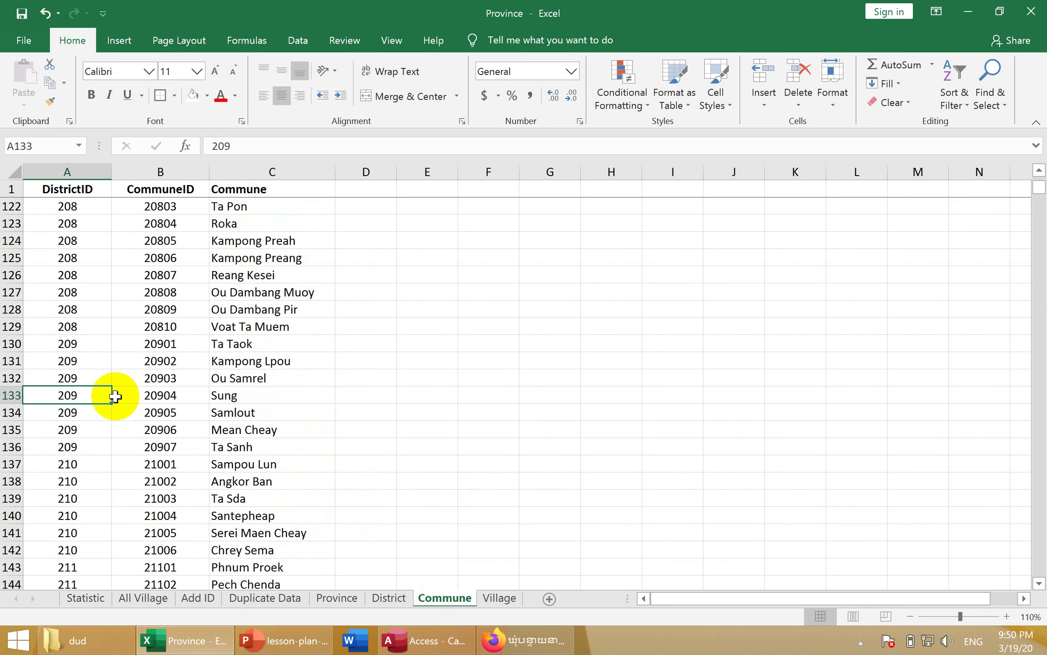
click(427, 641)
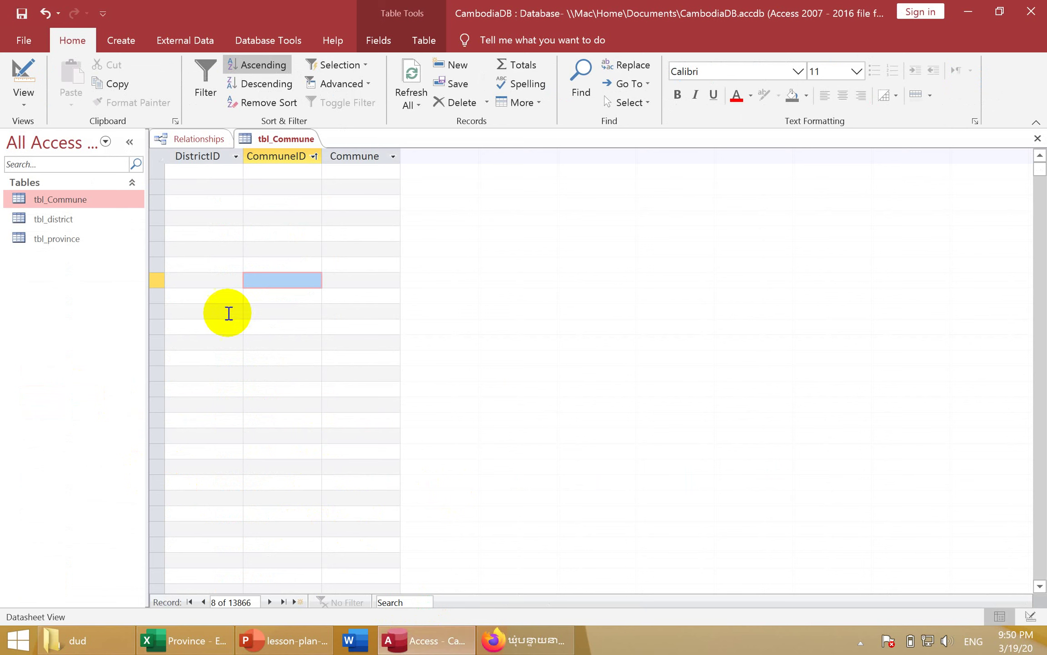
Filter tbl_Commune to records whose CommuneID equals blank, then select and delete them.
click(287, 188)
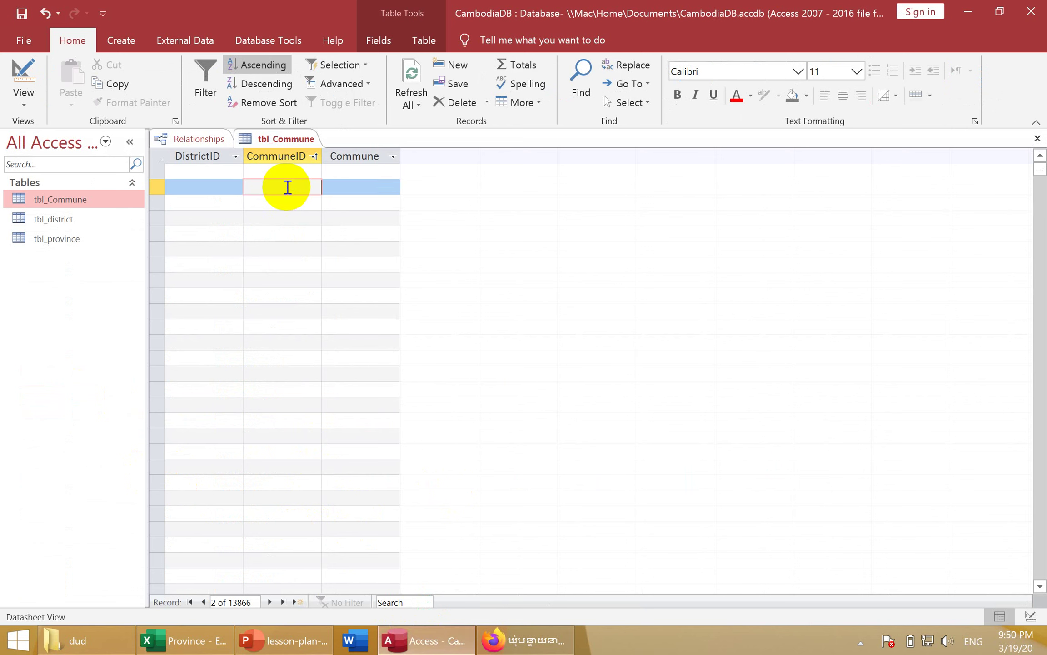
click(305, 353)
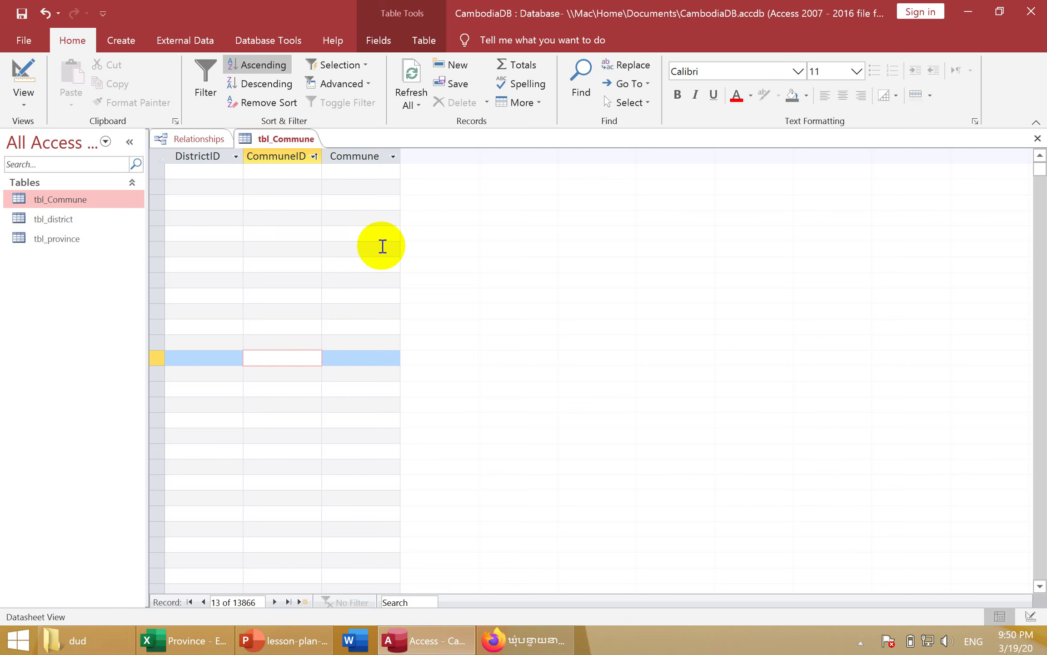
click(272, 30)
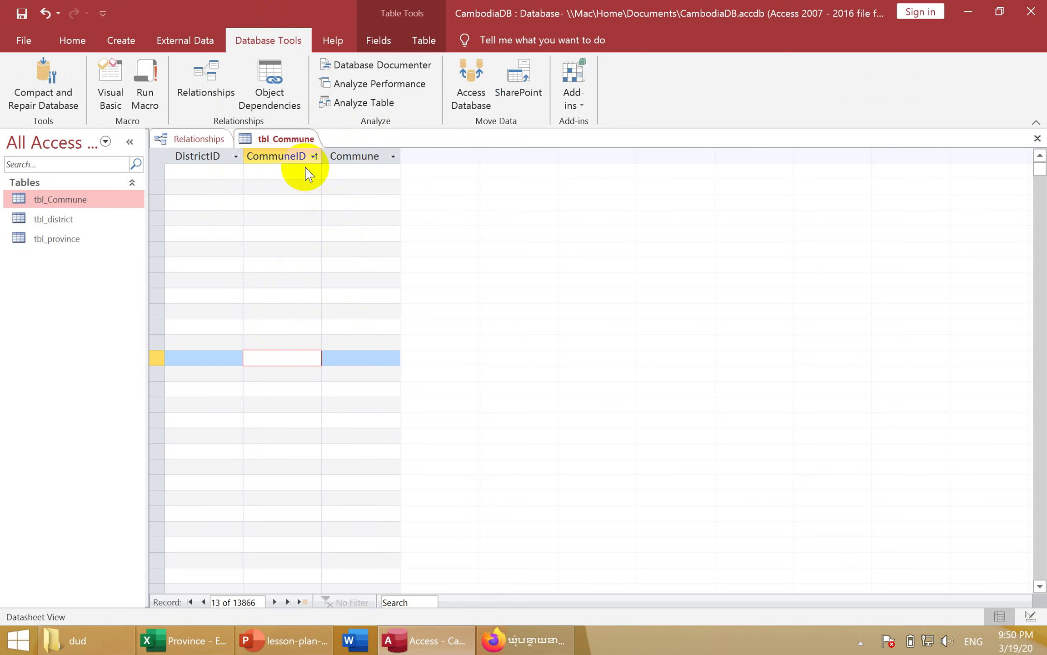
click(314, 156)
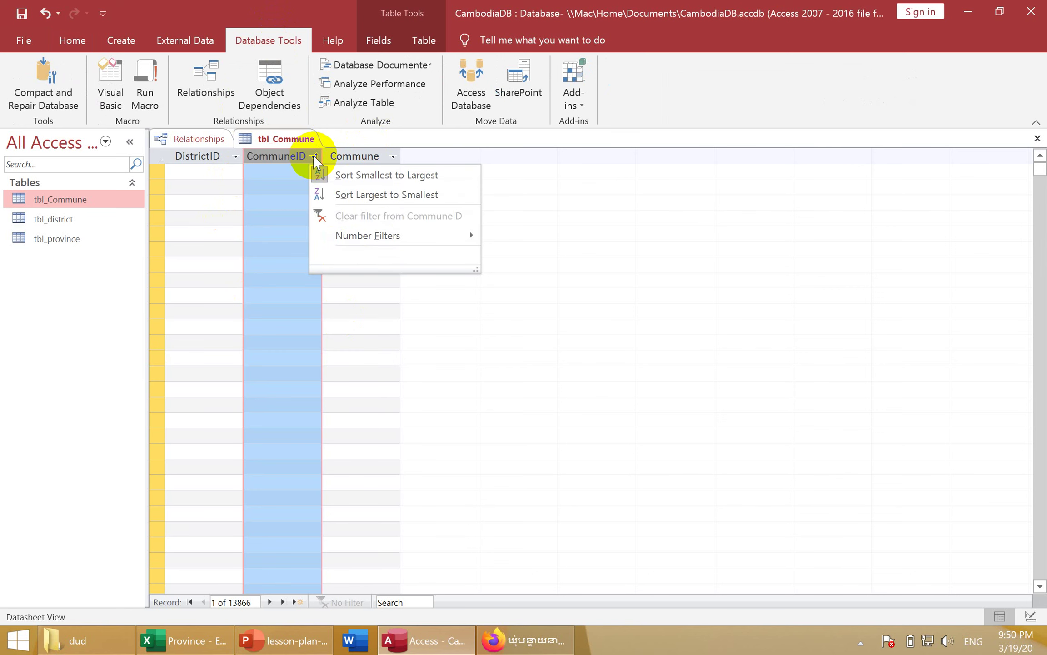
mouse_move(368, 236)
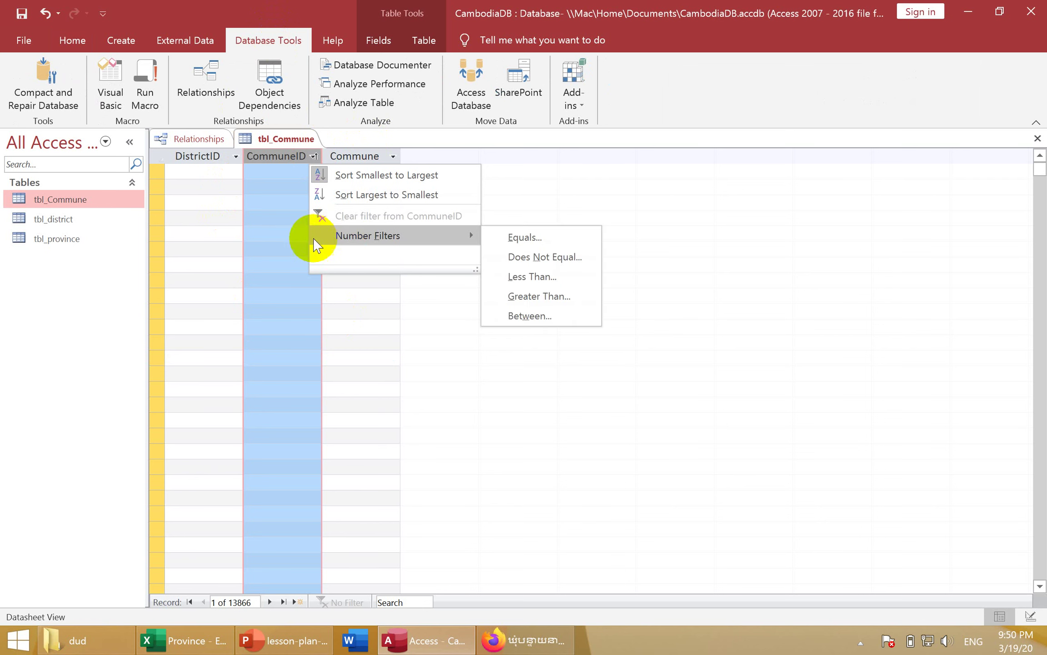
click(269, 176)
click(269, 176)
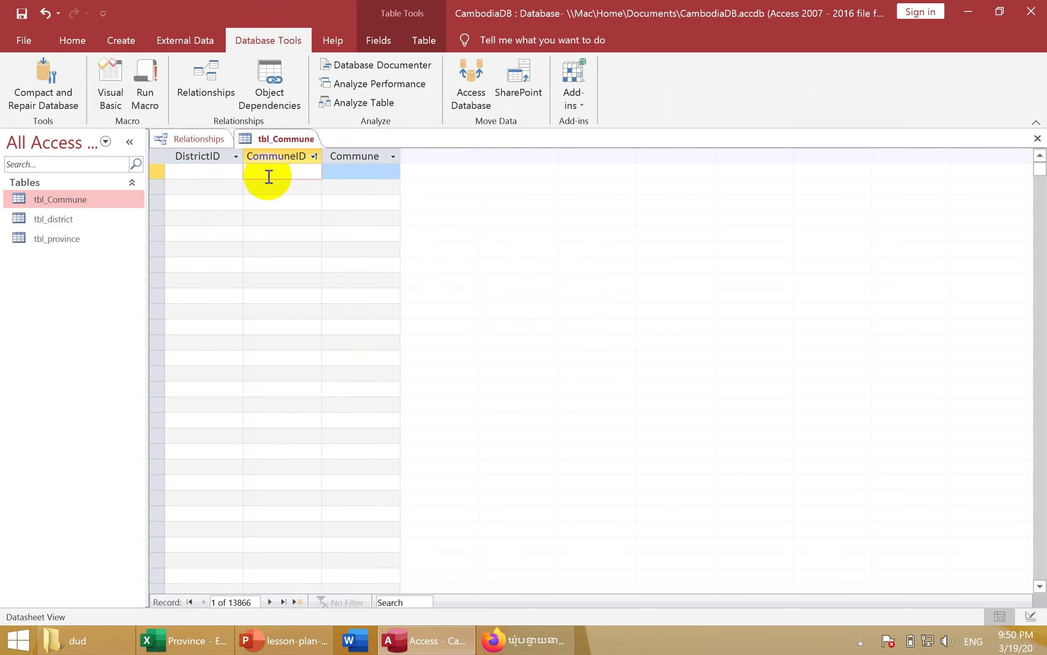
right_click(268, 177)
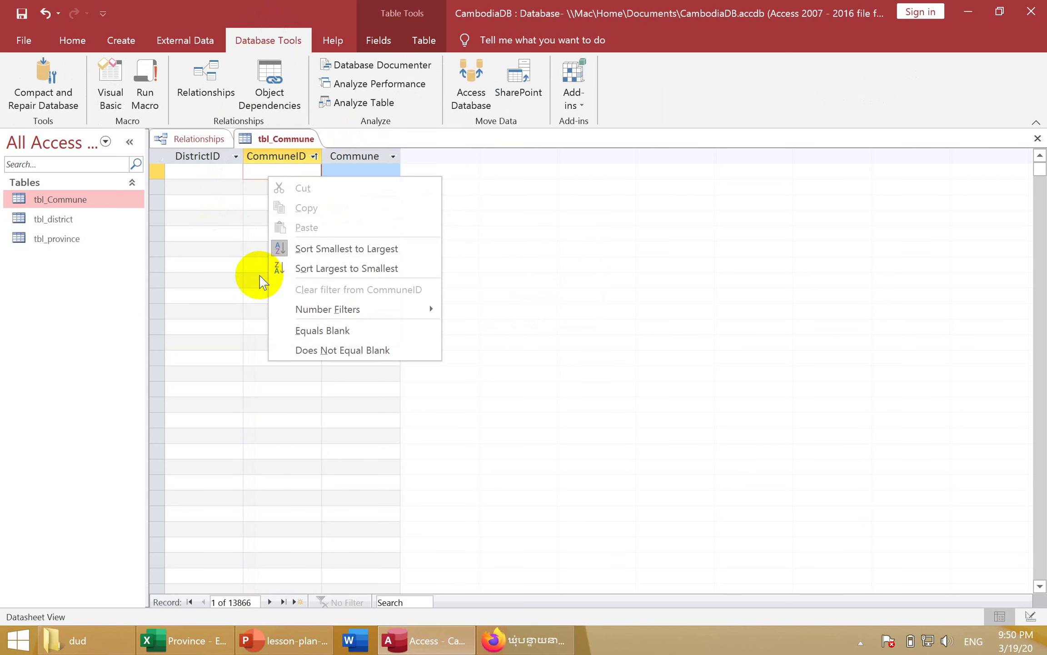
click(284, 331)
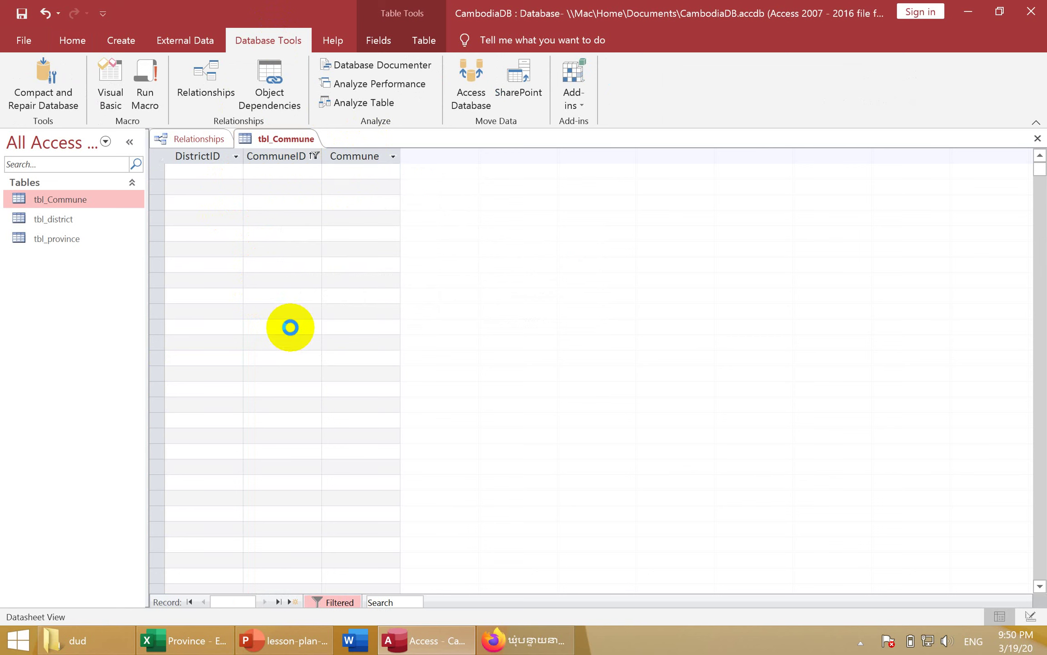
click(157, 159)
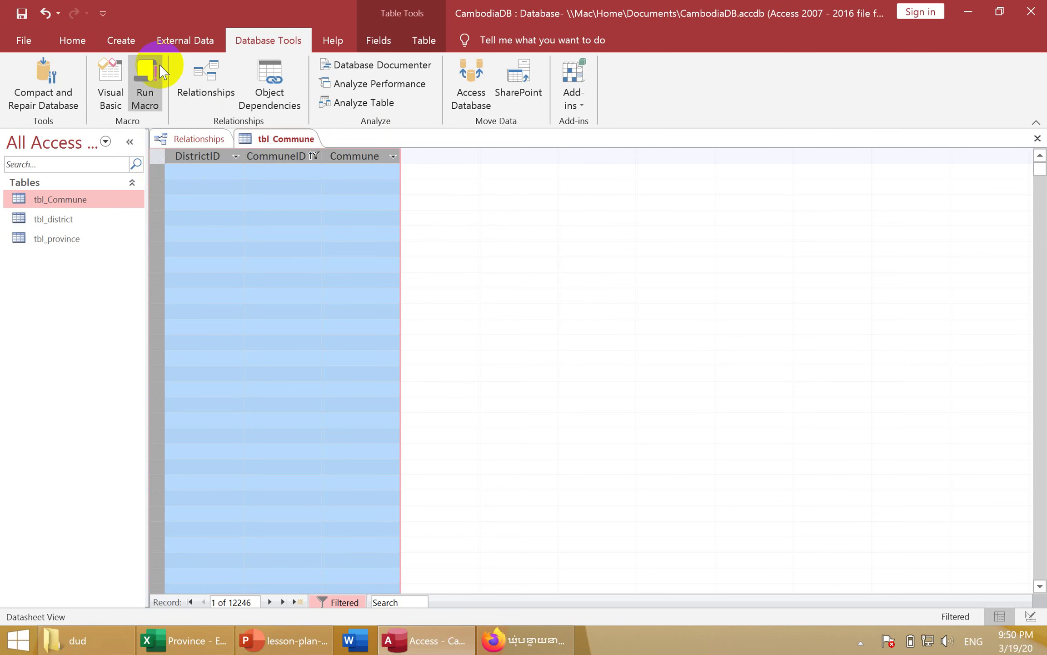
click(70, 44)
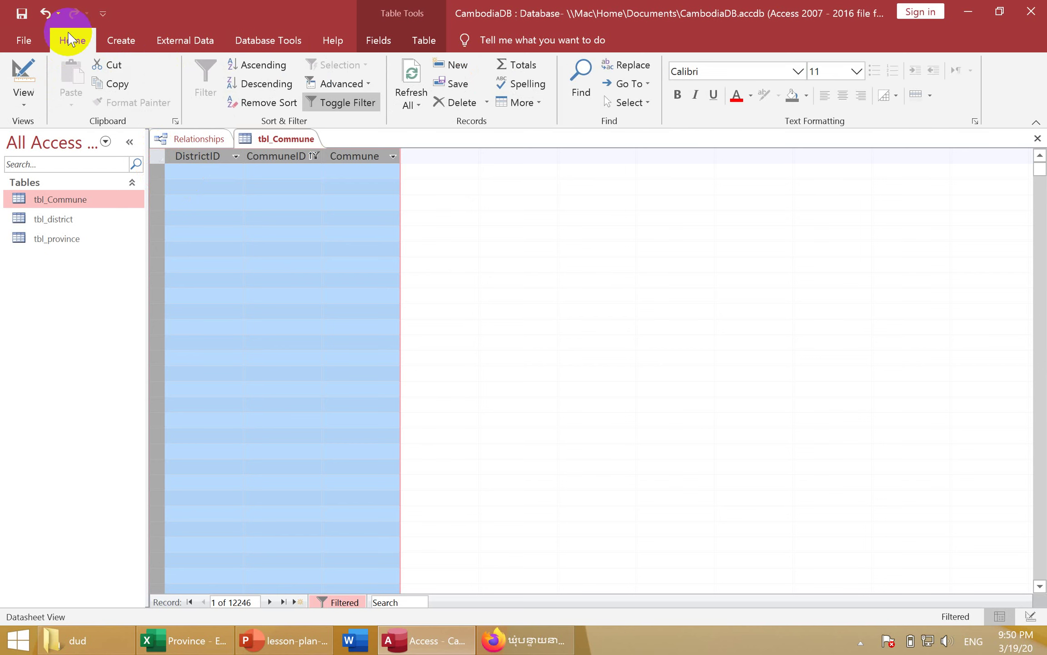
click(444, 102)
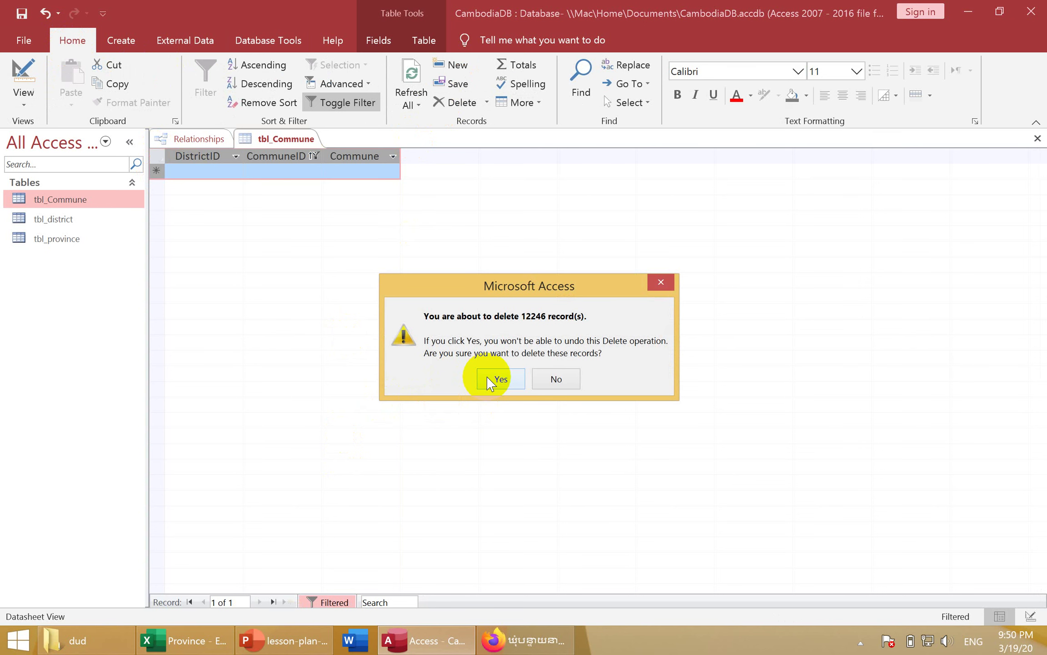
click(562, 377)
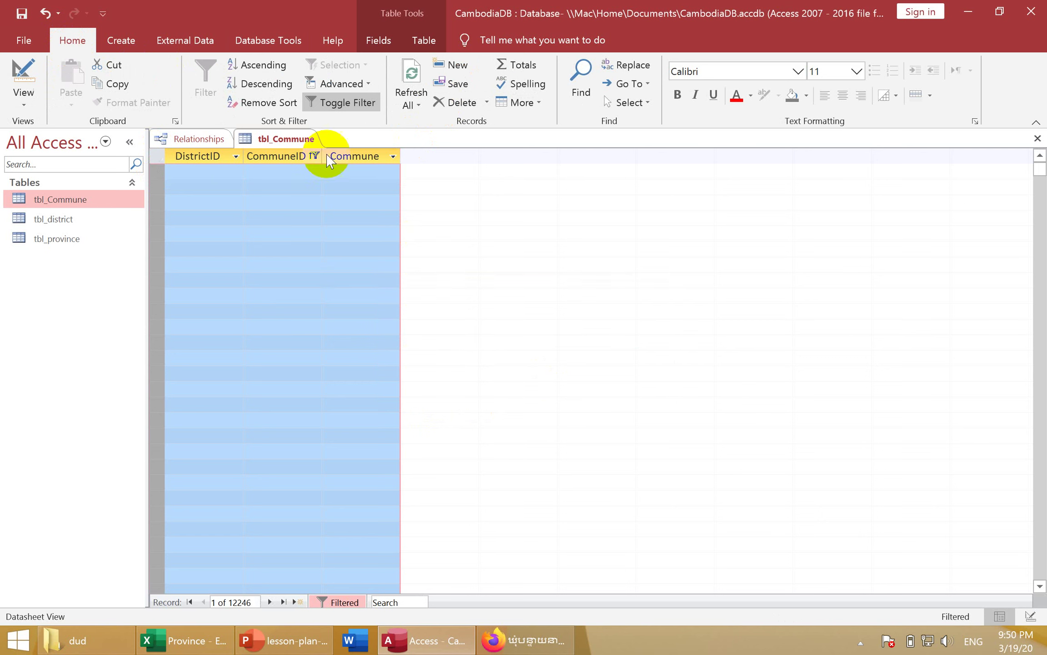
Clear the filter, re-filter blank CommuneIDs, delete the 12246 records, and review the remaining 1620.
click(329, 103)
click(285, 203)
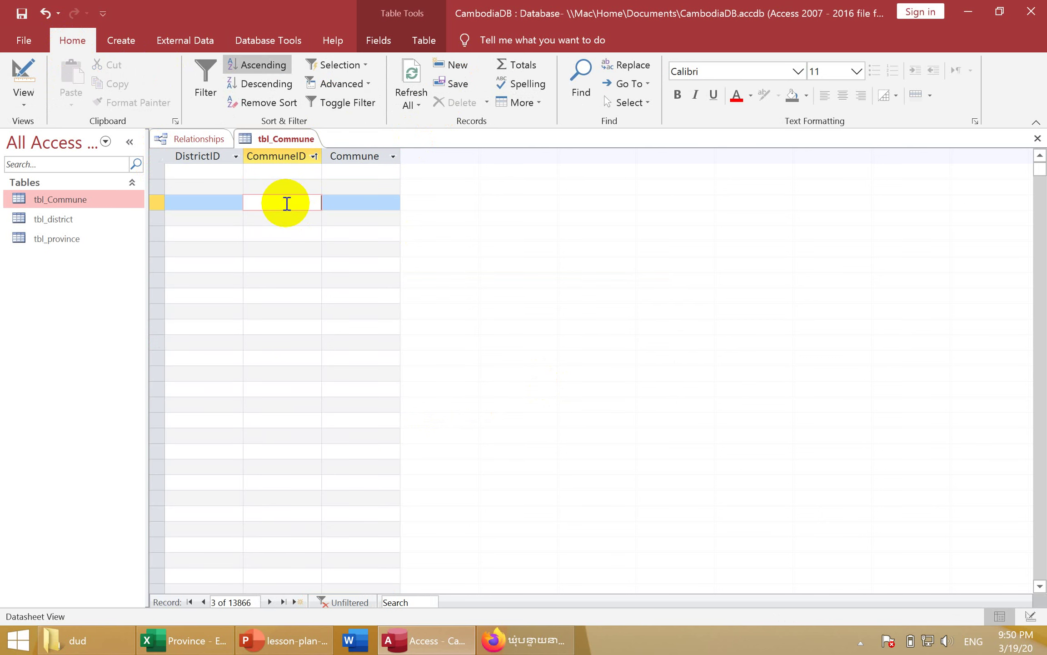
click(291, 244)
right_click(290, 243)
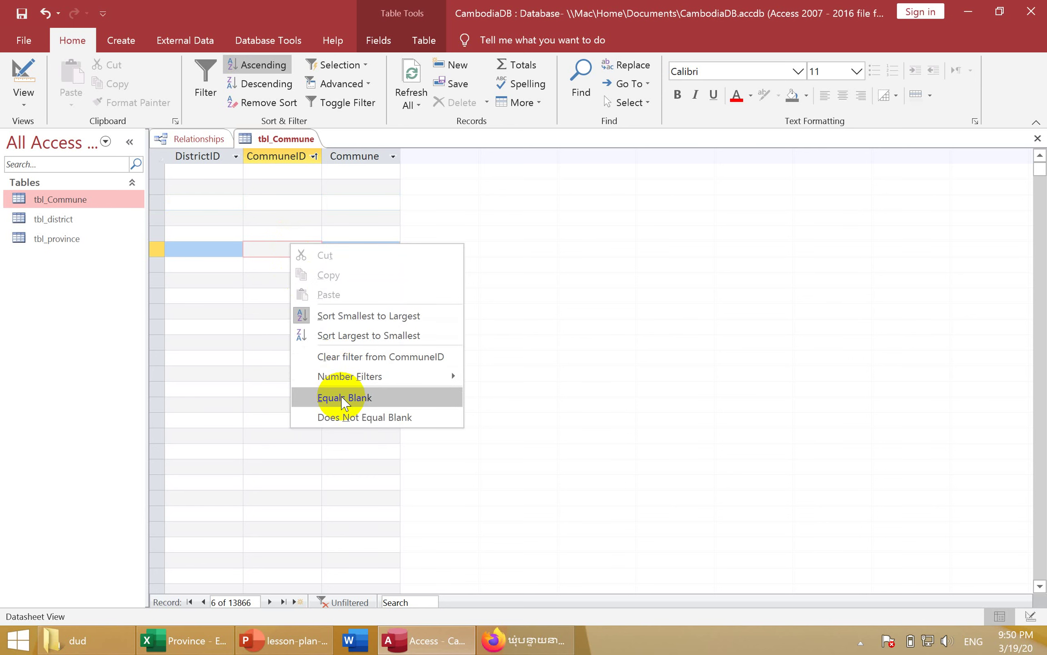
click(342, 398)
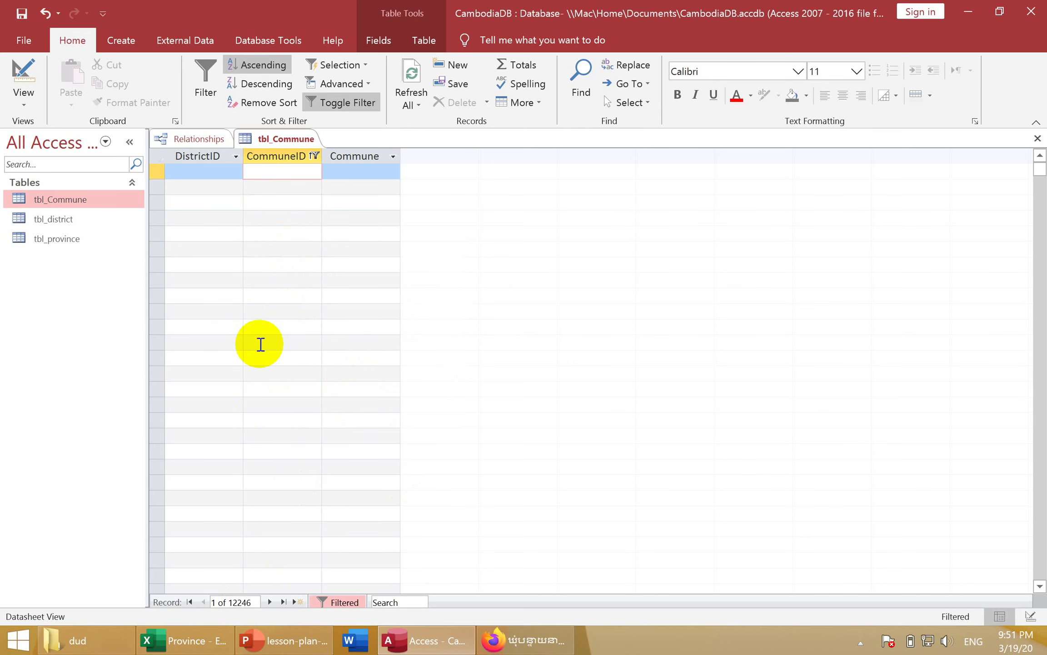
click(158, 157)
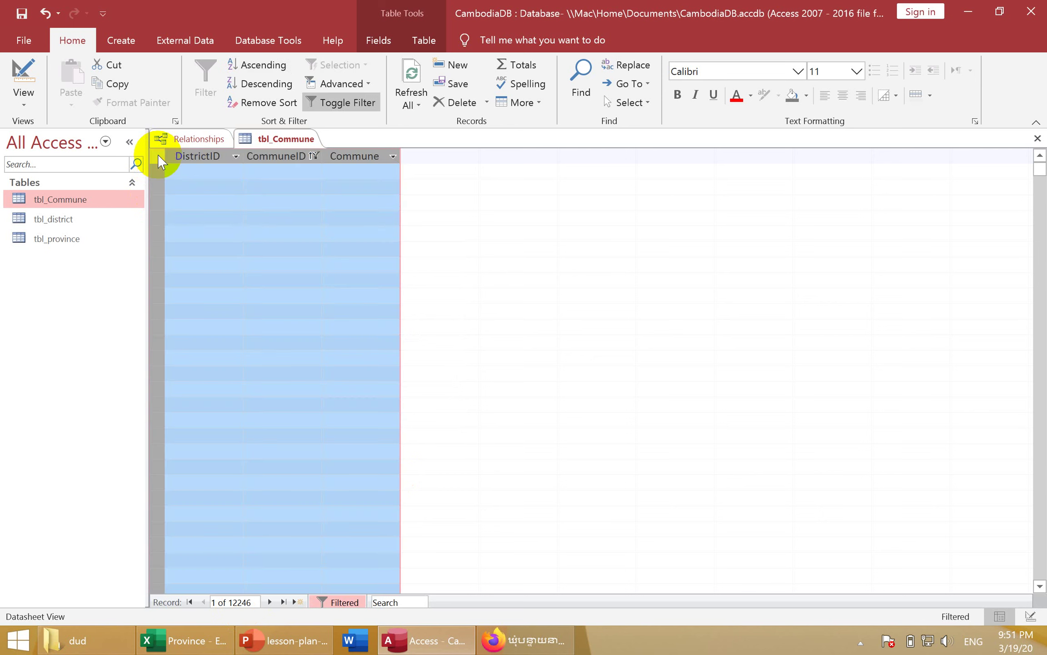
click(459, 102)
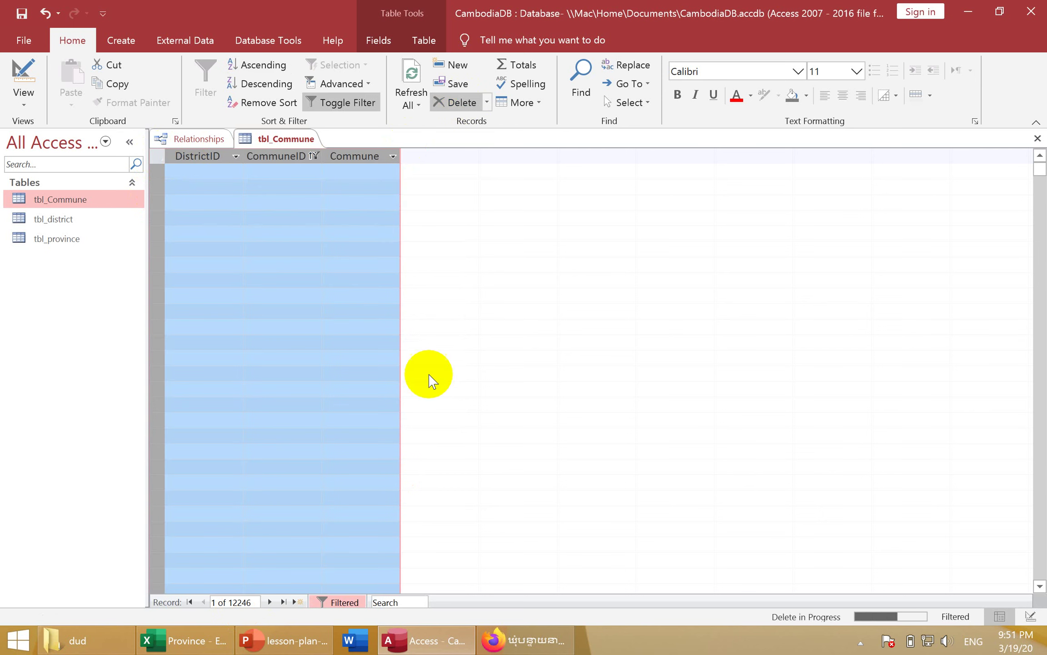
click(494, 378)
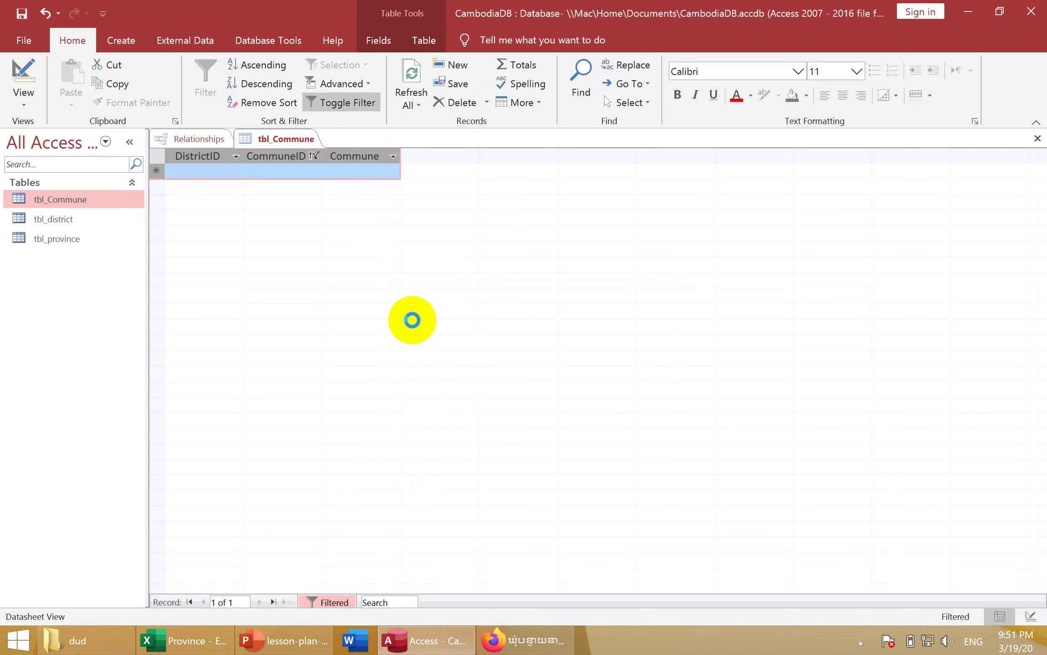
click(336, 104)
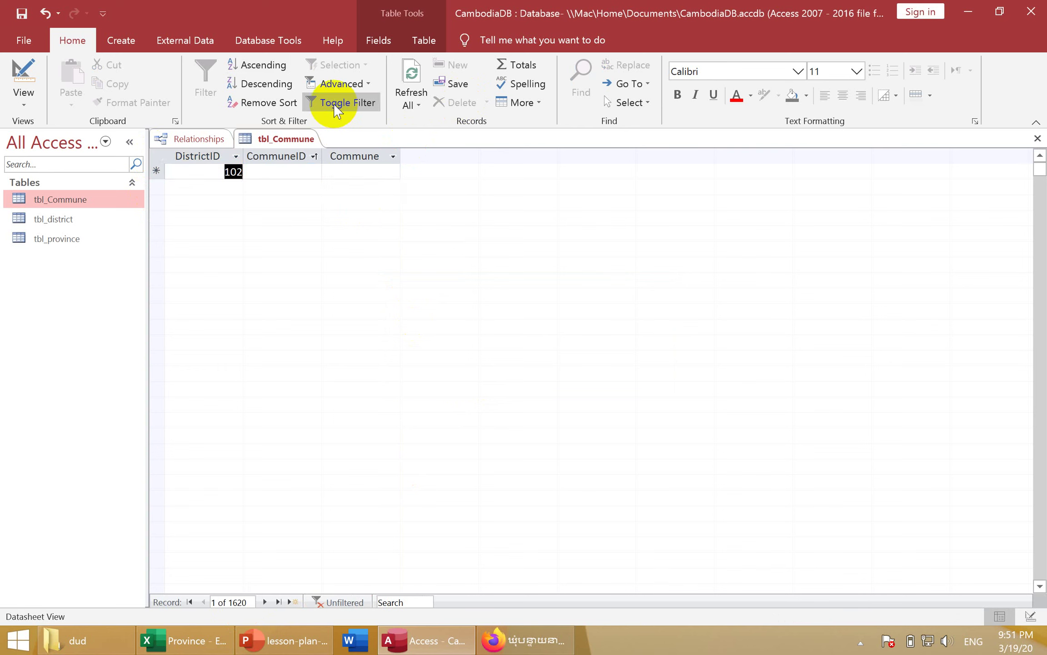
click(281, 389)
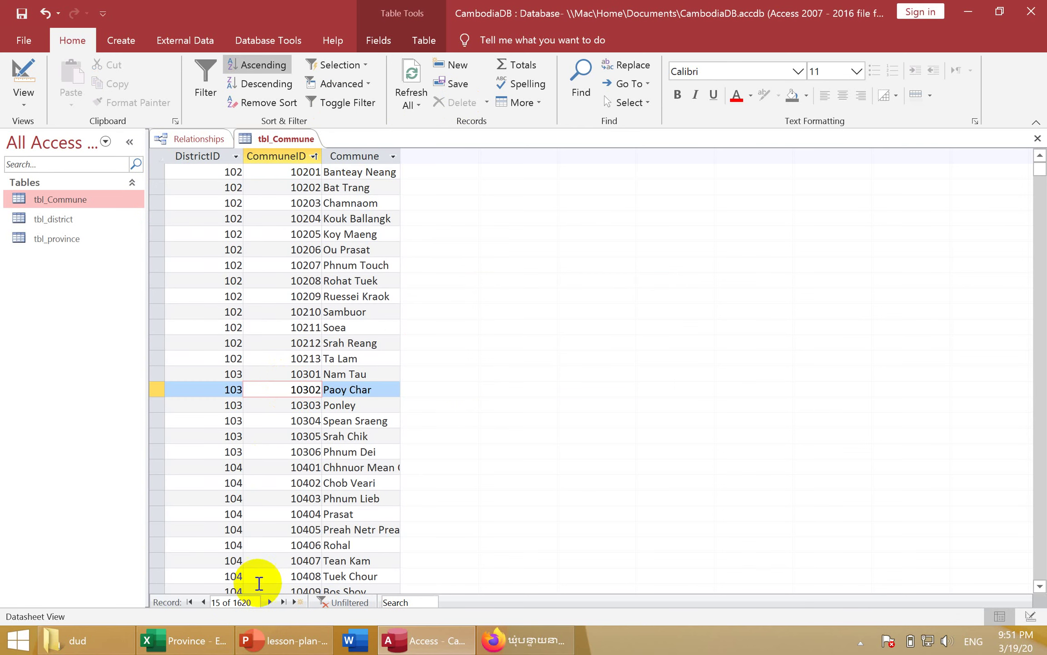
click(198, 643)
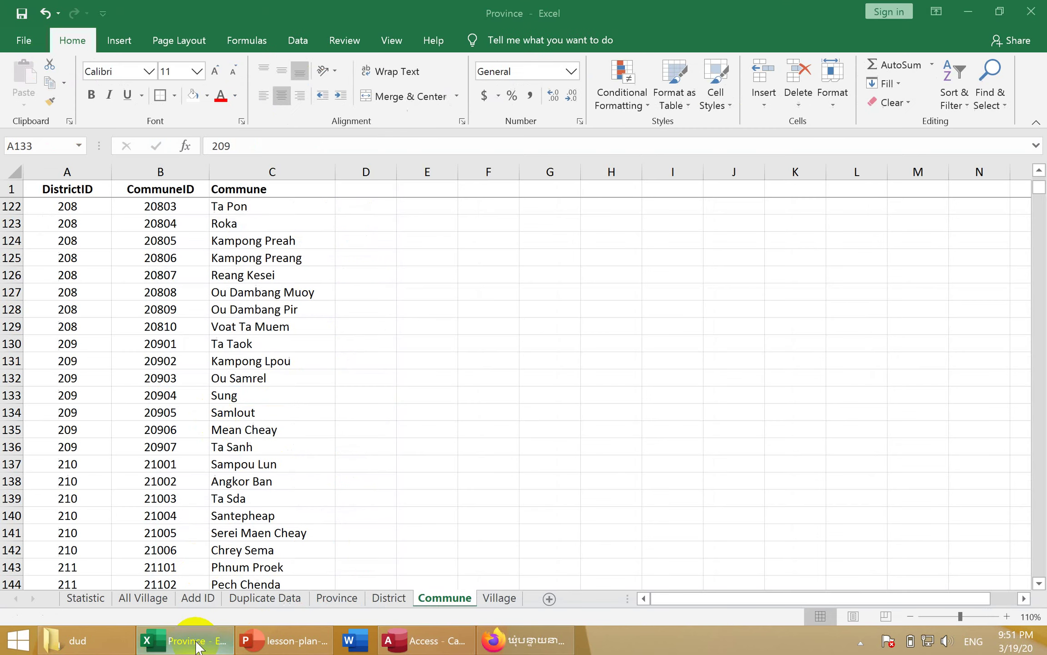
click(87, 598)
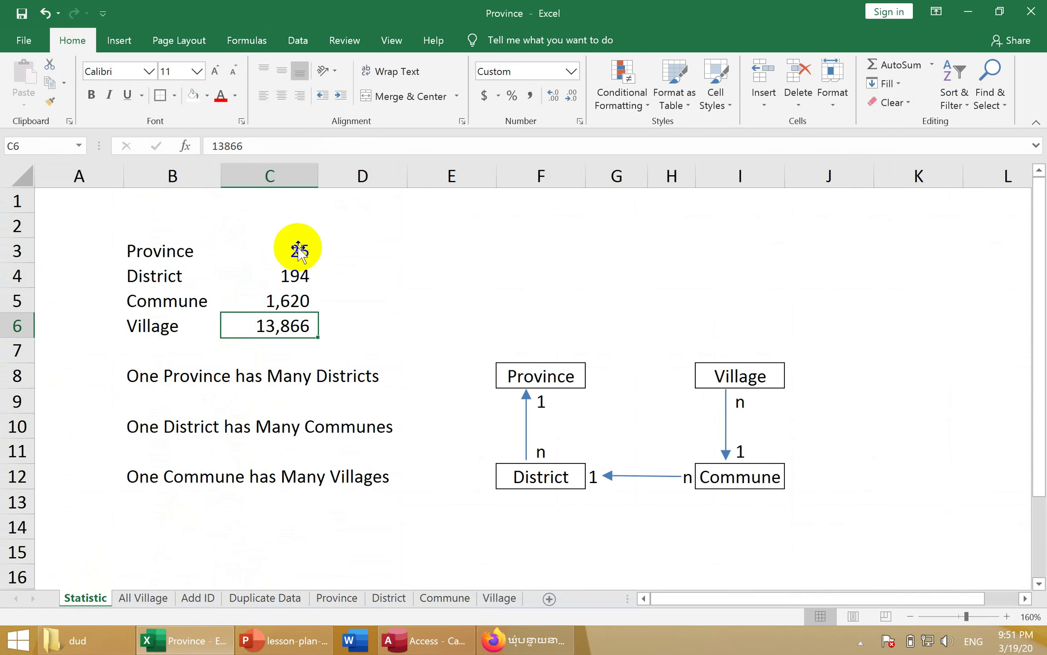
click(270, 303)
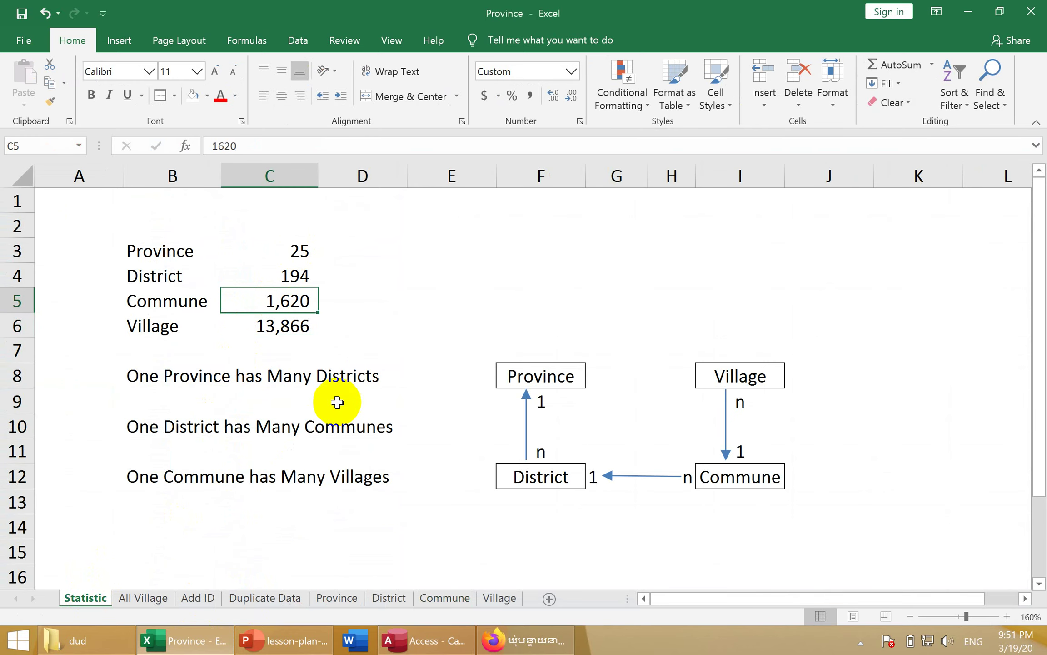
click(456, 642)
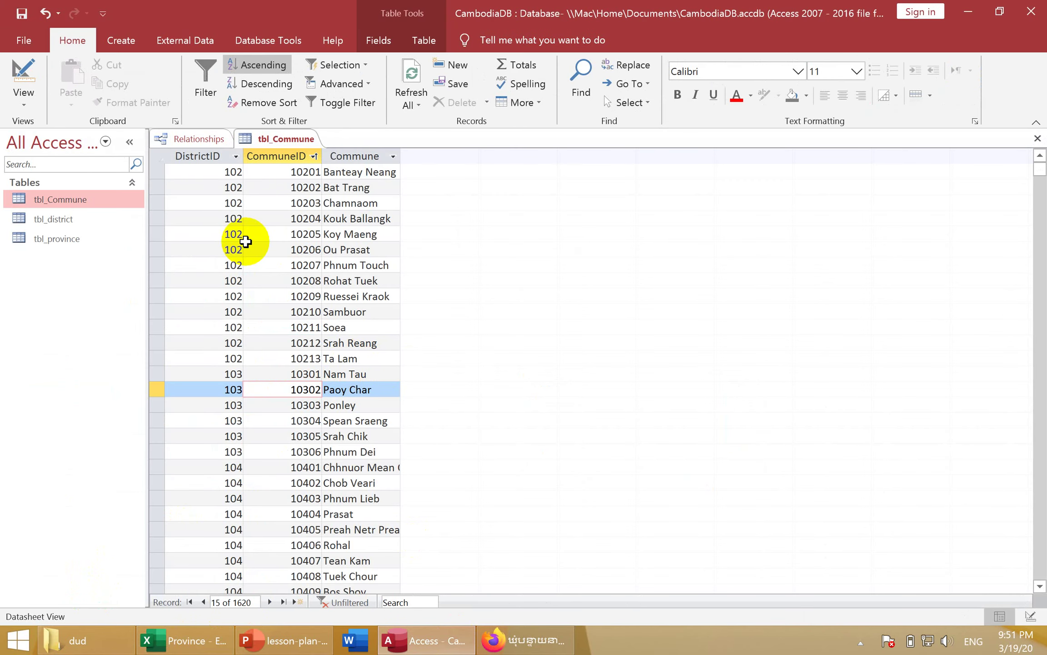
Set CommuneID as tbl_Commune's primary key in Design View, save, and close the design.
click(99, 202)
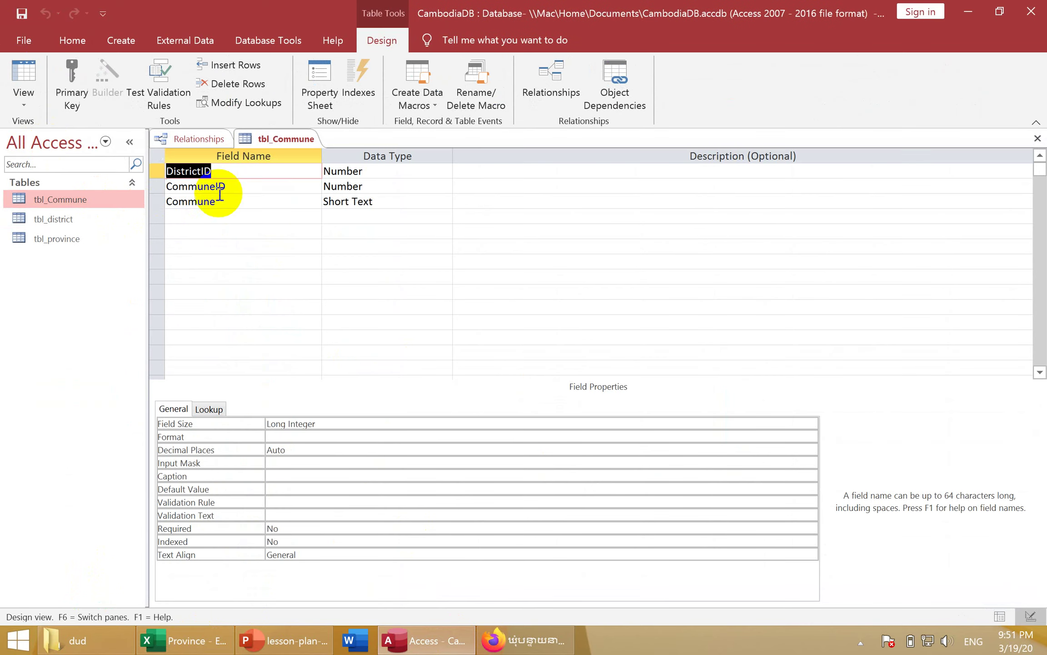
click(159, 186)
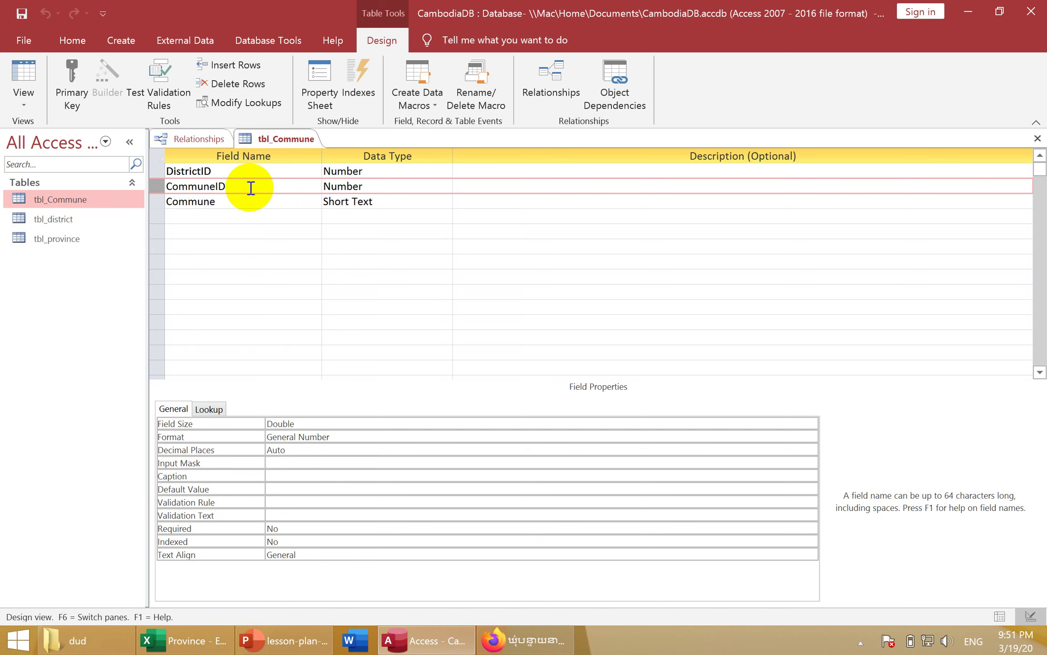
click(71, 82)
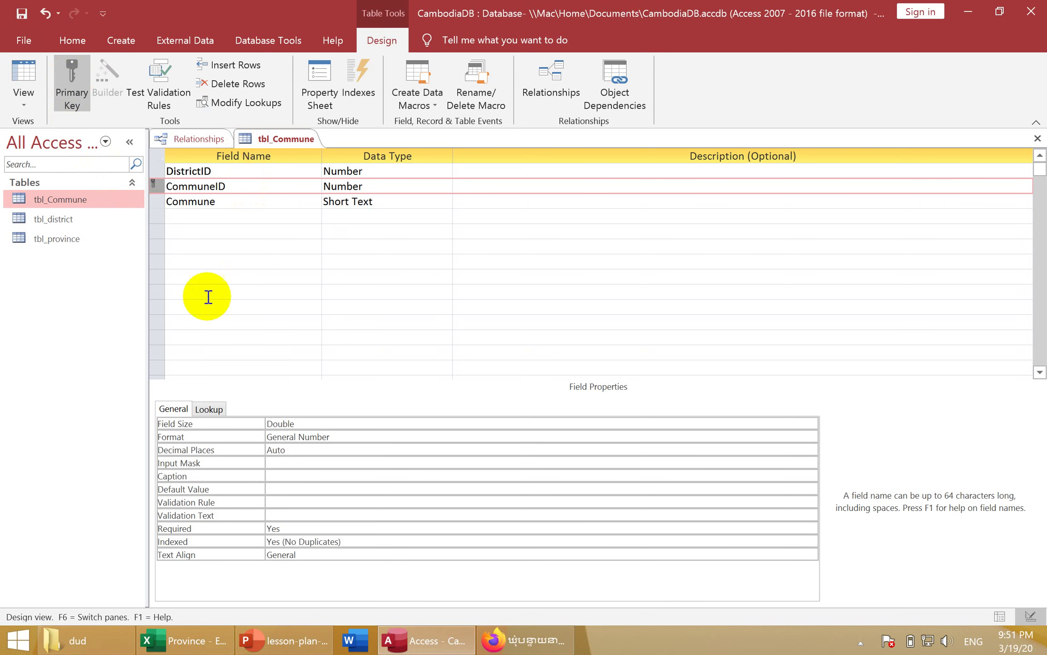
click(22, 13)
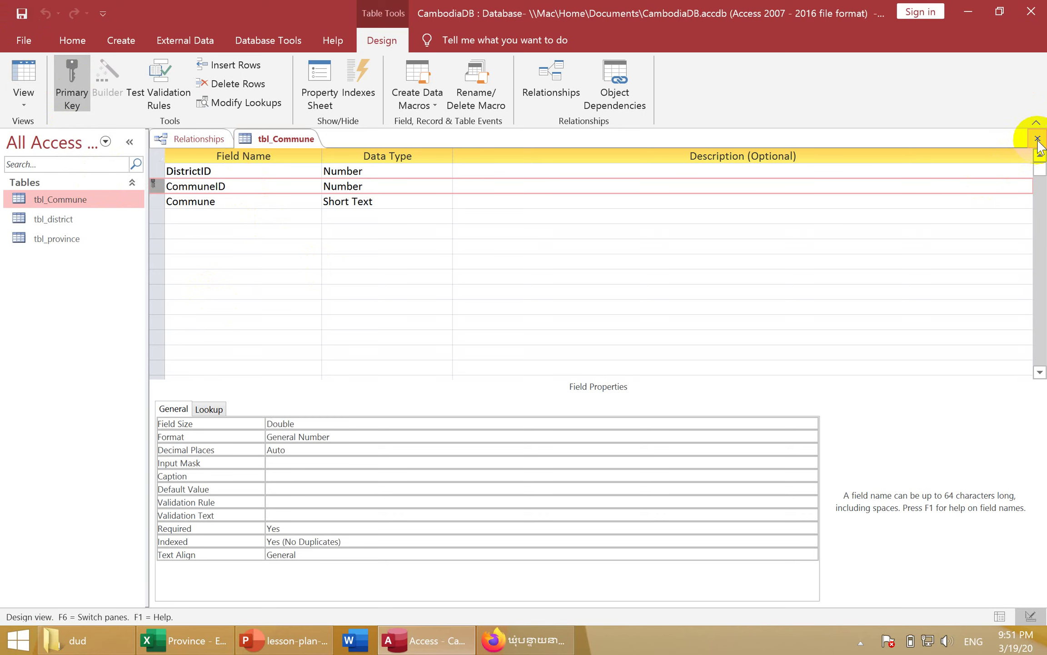
click(1038, 138)
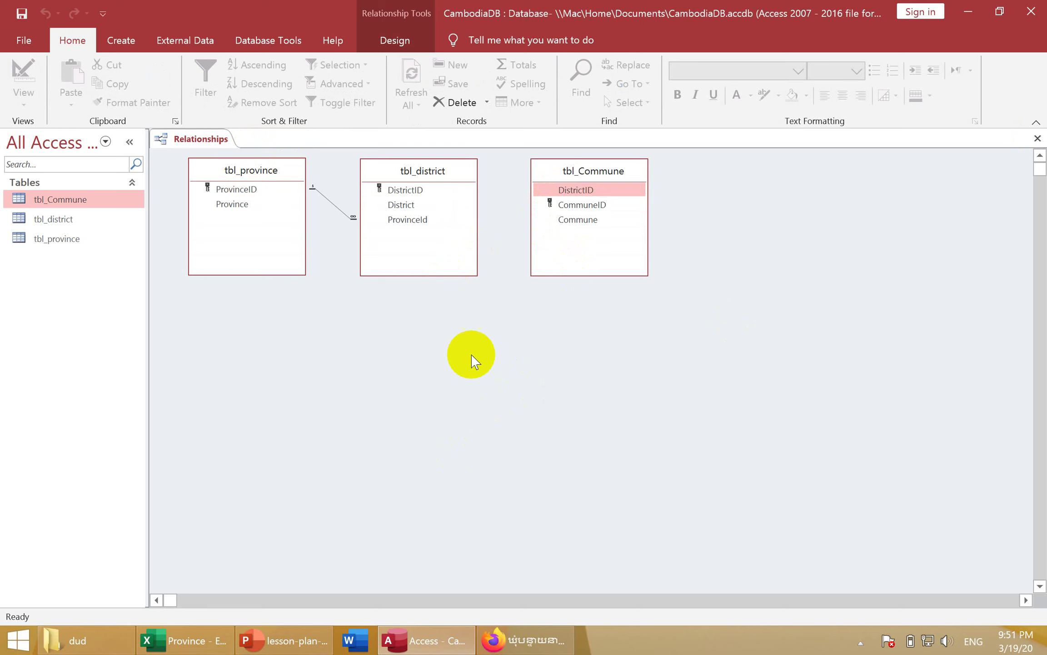
Link tbl_district's DistrictID to tbl_Commune's DistrictID with referential integrity and cascade update.
click(411, 191)
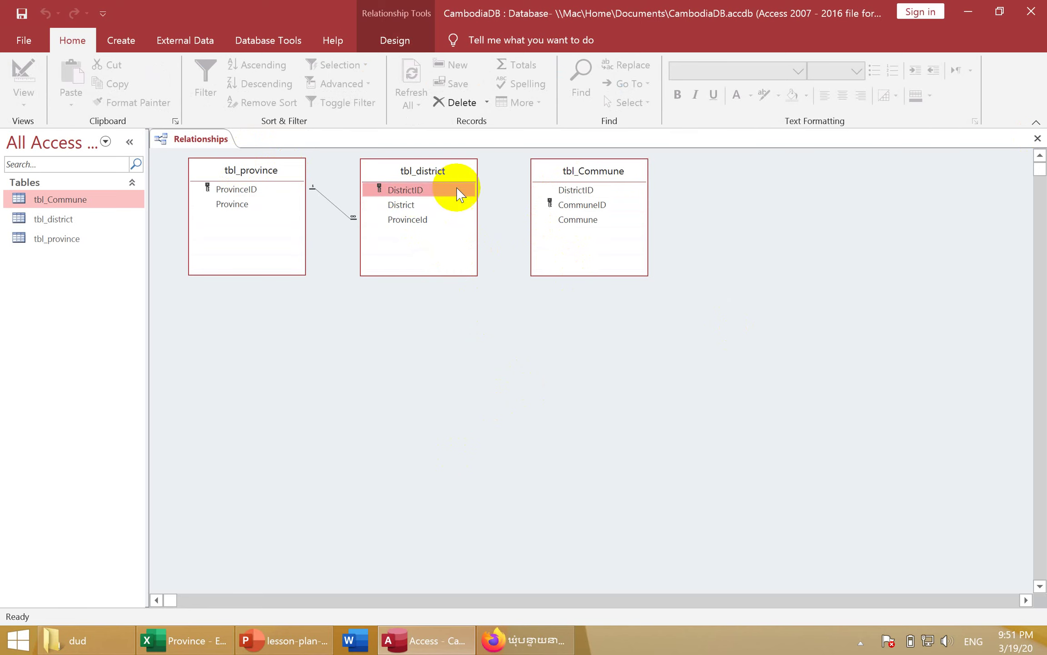
drag(439, 194, 468, 182)
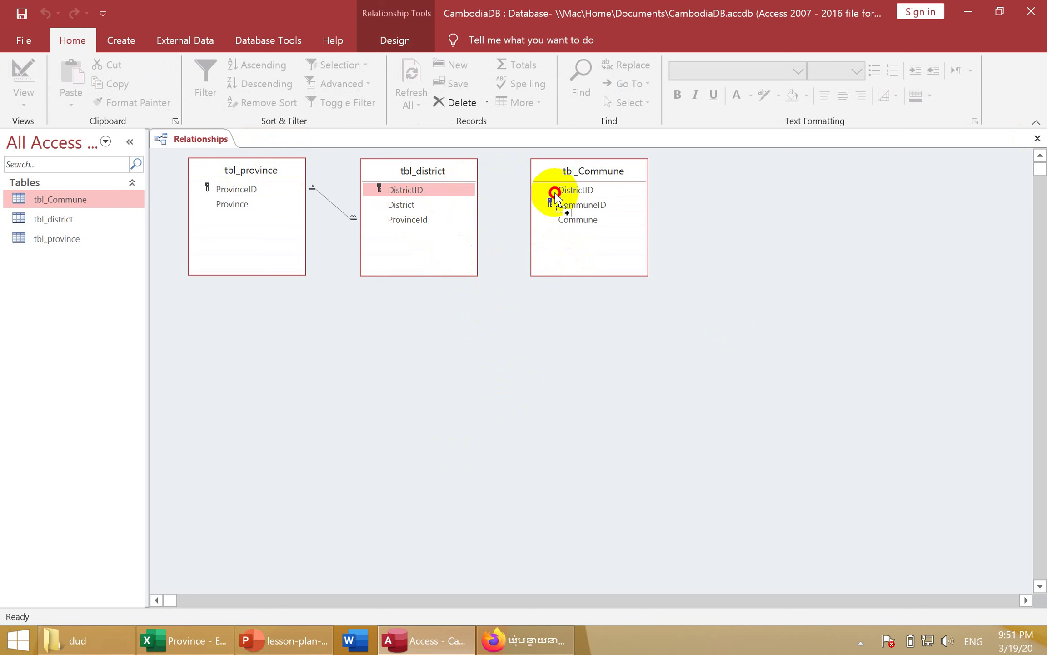
drag(467, 182, 574, 196)
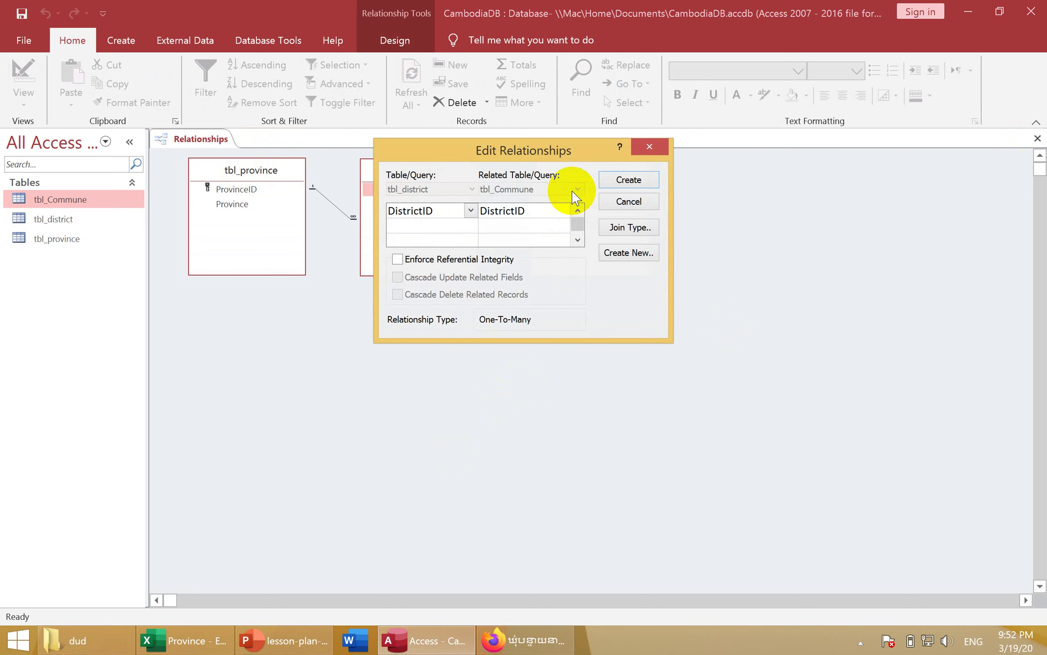
drag(517, 151, 513, 277)
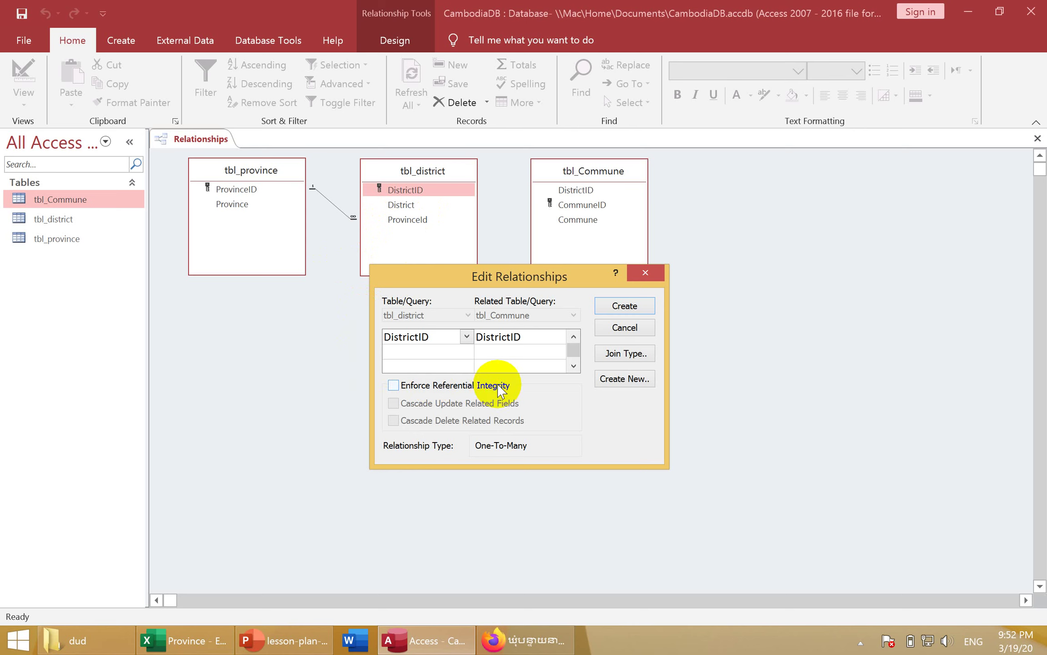
click(499, 387)
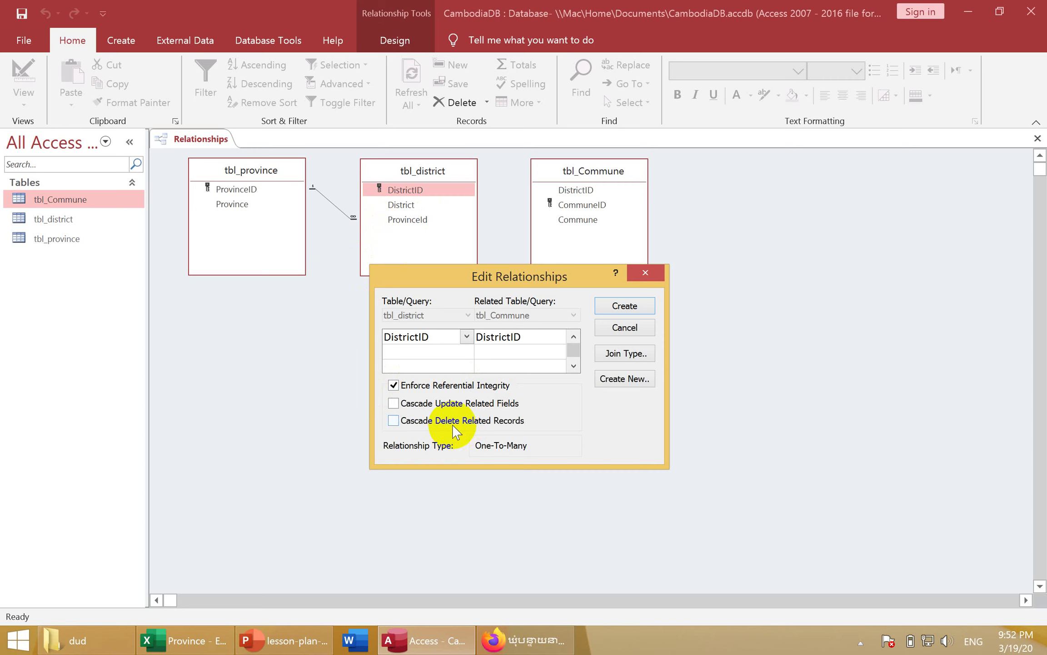
click(447, 409)
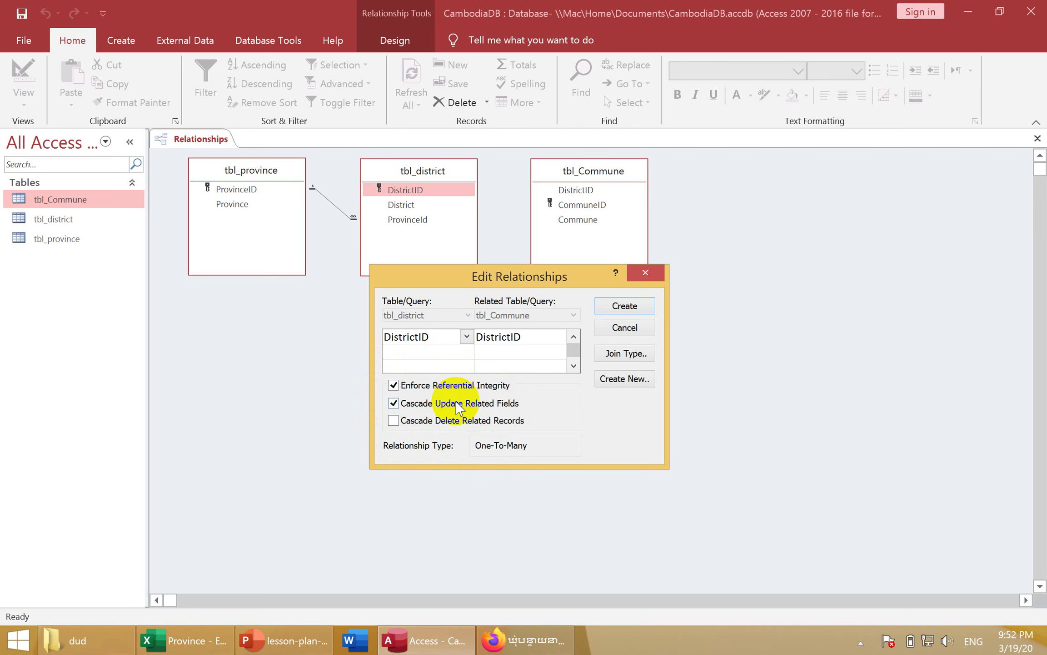
click(623, 305)
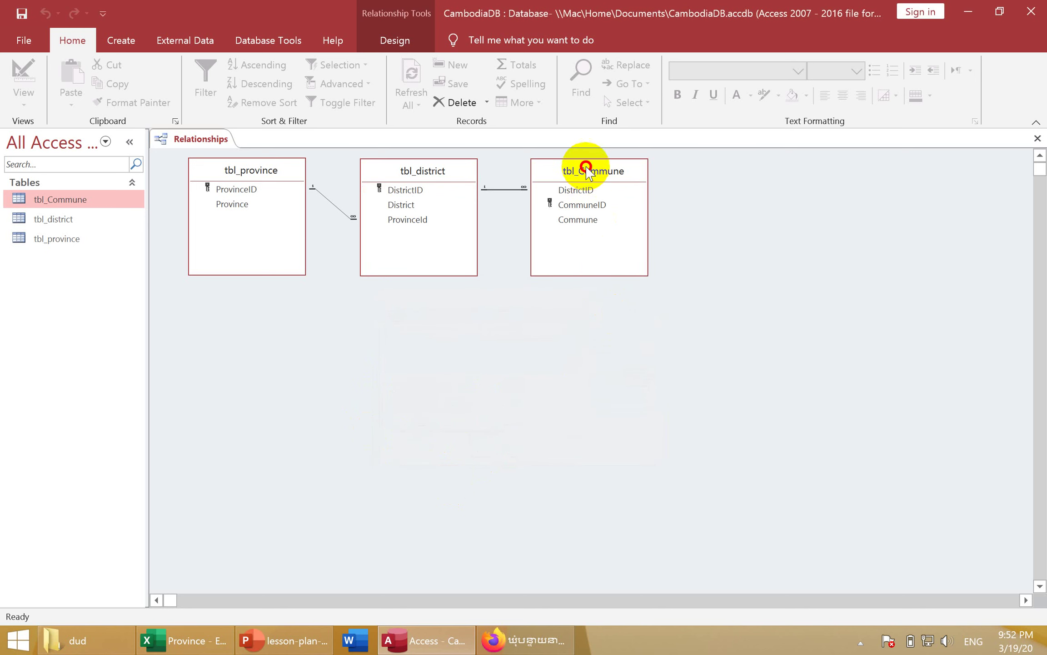
Nudge tbl_Commune down and to the right in the Relationships diagram.
drag(586, 171, 596, 193)
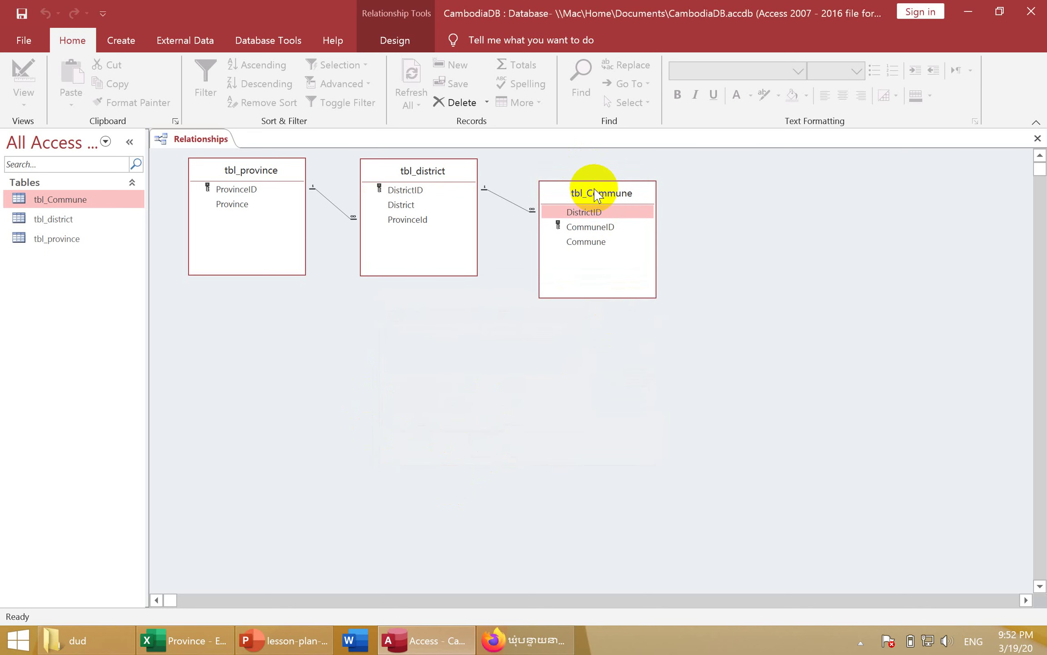